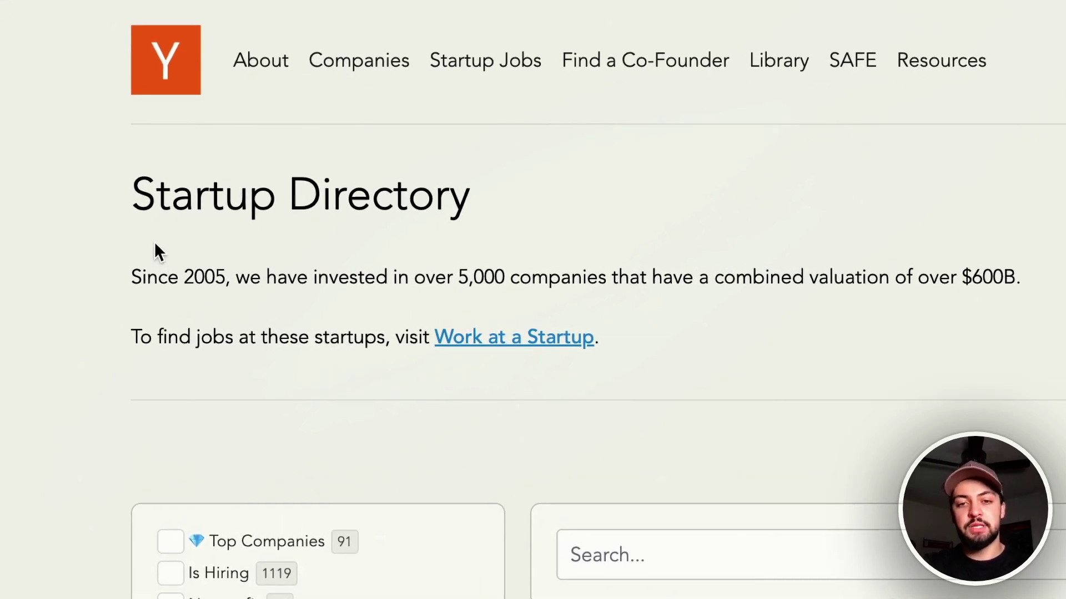
Look over the YC Startup Directory's company listings and open the Easy Scraper extension on them
scroll(747, 559, "down", 3)
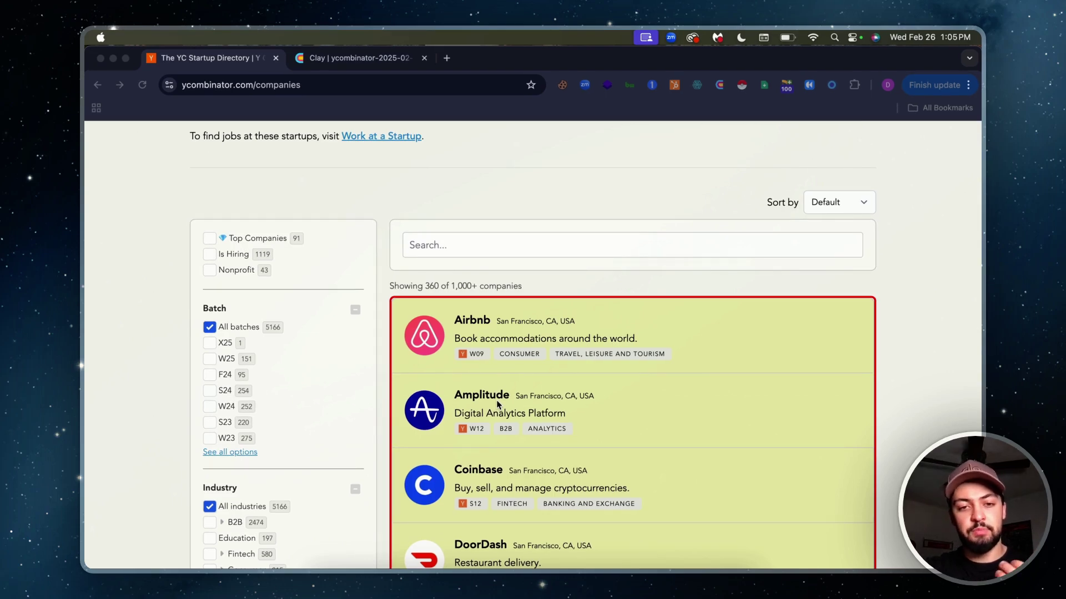
scroll(496, 401, "down", 3)
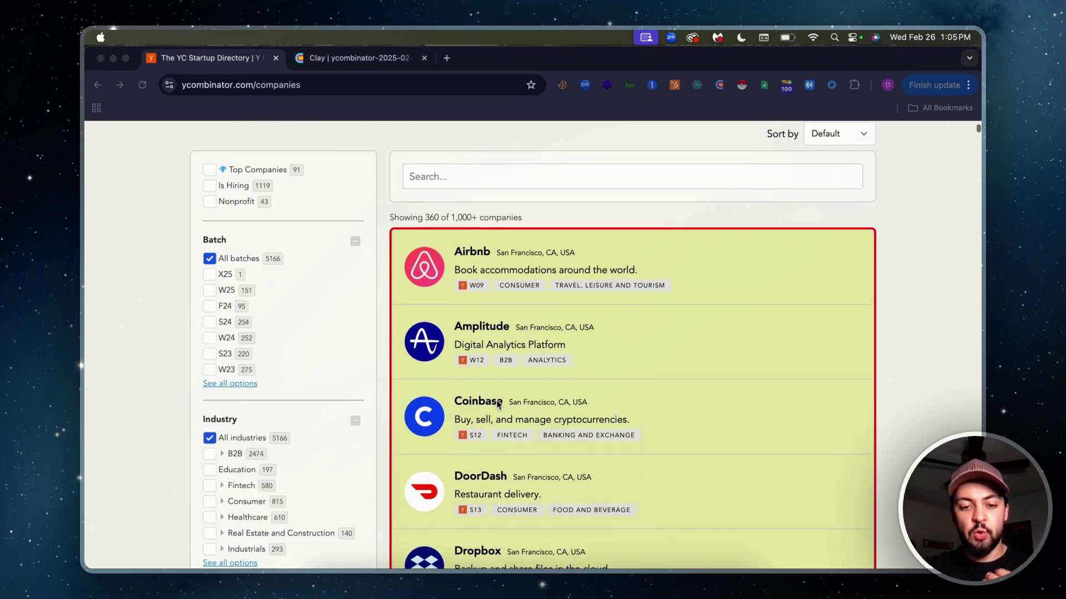
scroll(496, 401, "up", 3)
scroll(497, 403, "up", 5)
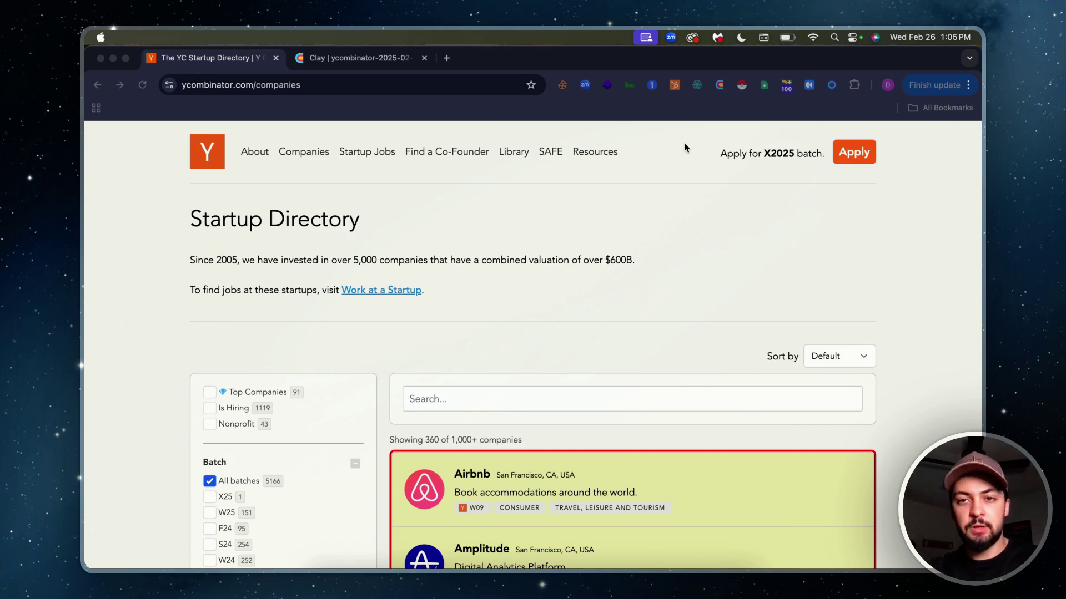
left_click(765, 87)
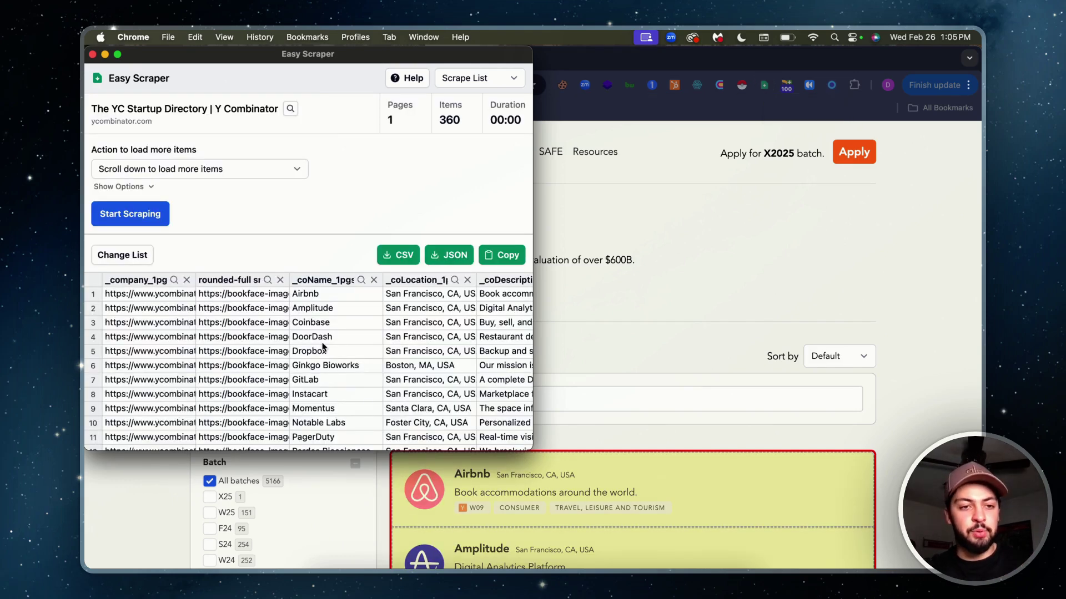
Examine the scraped company rows and their columns, including names, locations, descriptions, links and tag pills
scroll(323, 348, "down", 15)
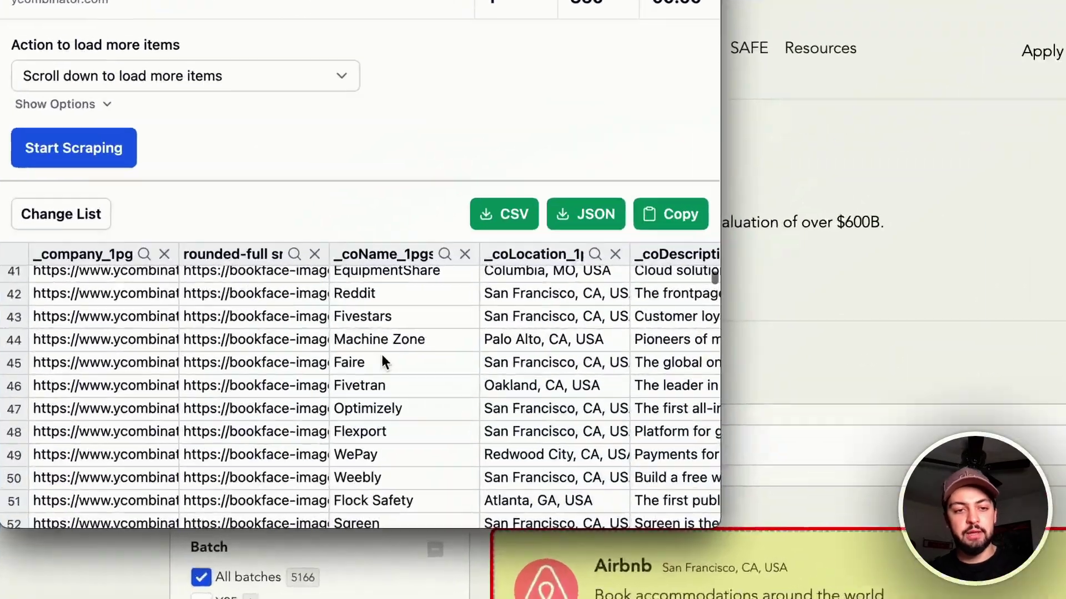
scroll(380, 351, "down", 5)
scroll(383, 355, "right", 10)
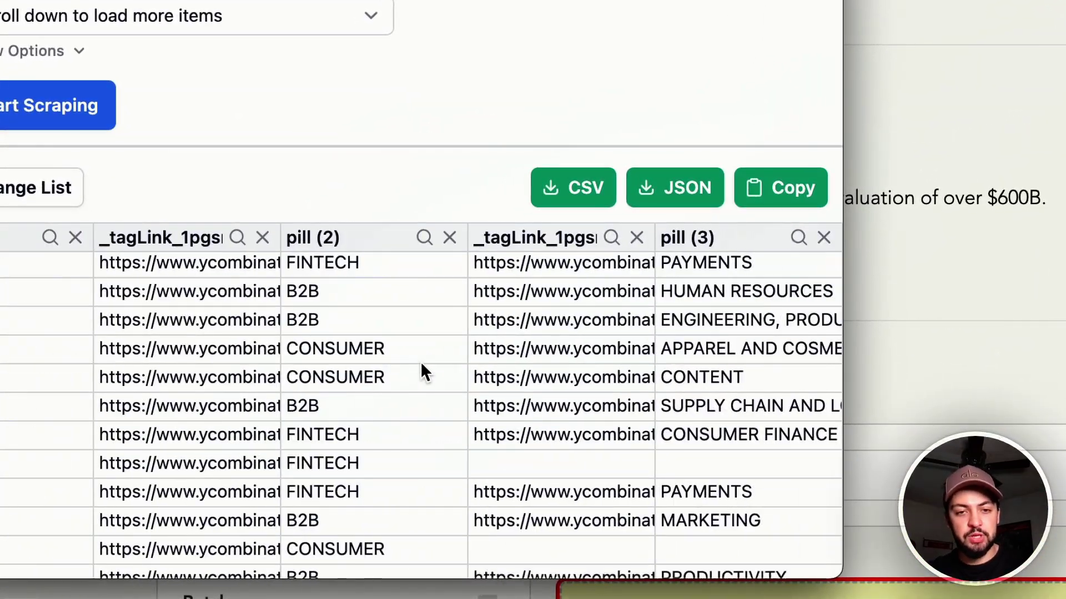
scroll(421, 361, "down", 5)
scroll(422, 367, "left", 10)
scroll(427, 377, "down", 3)
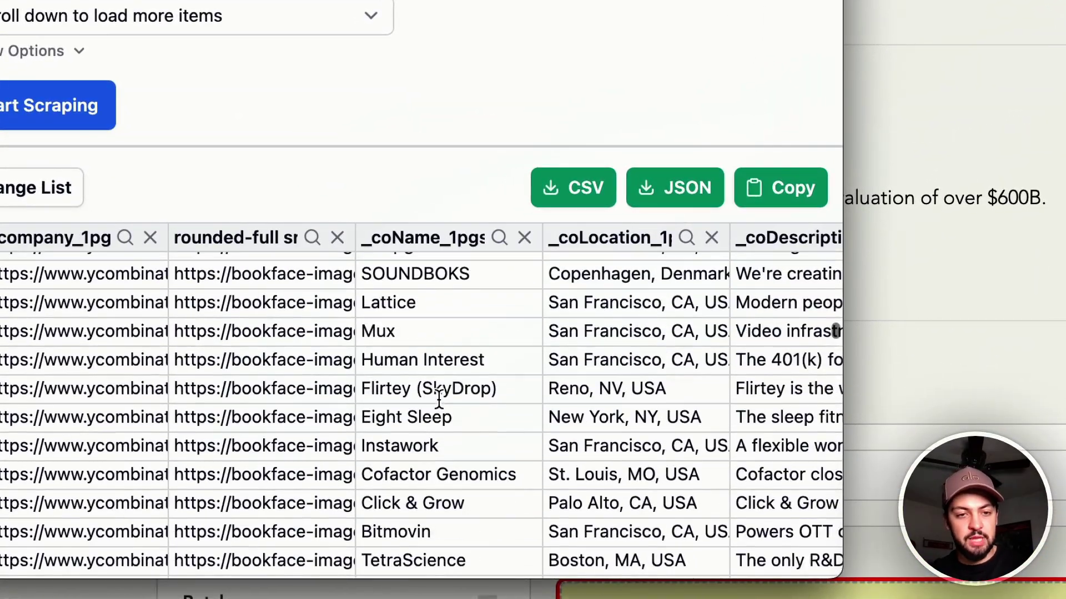
scroll(438, 397, "down", 1)
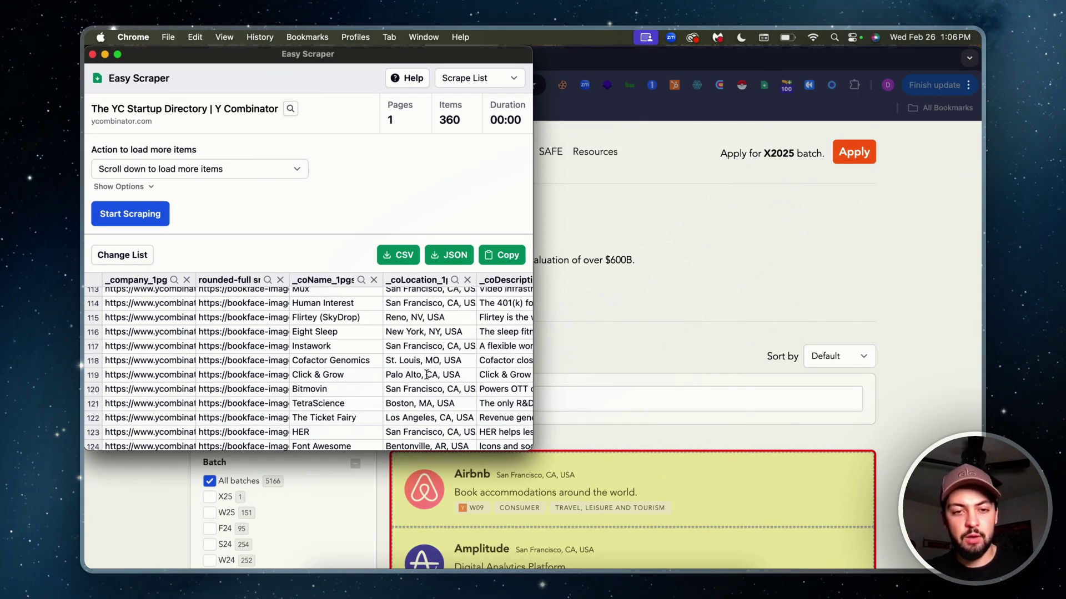
scroll(426, 374, "down", 3)
scroll(427, 374, "right", 5)
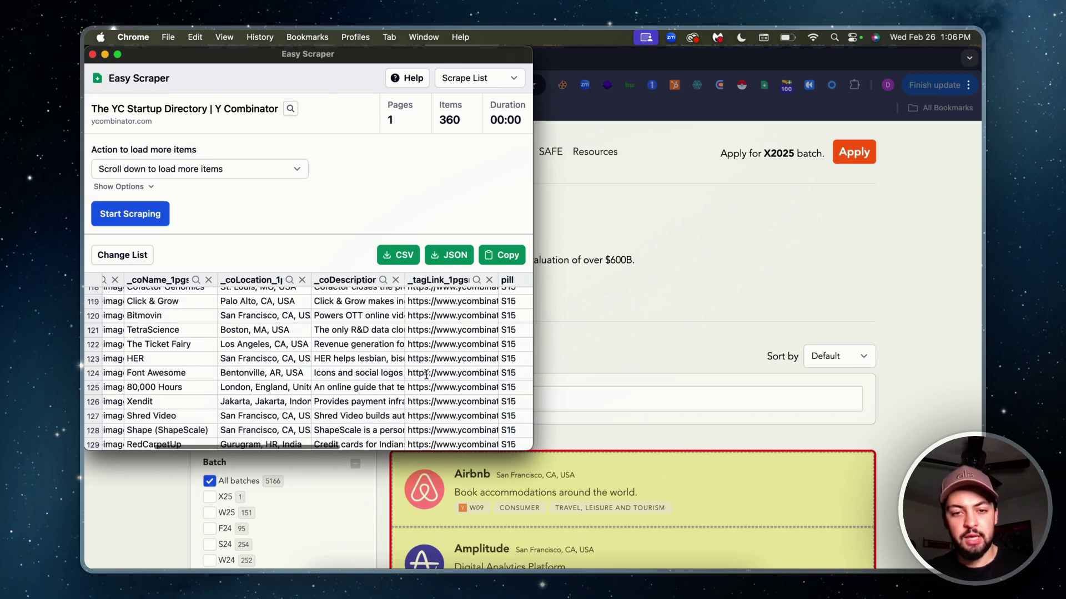
scroll(426, 375, "right", 5)
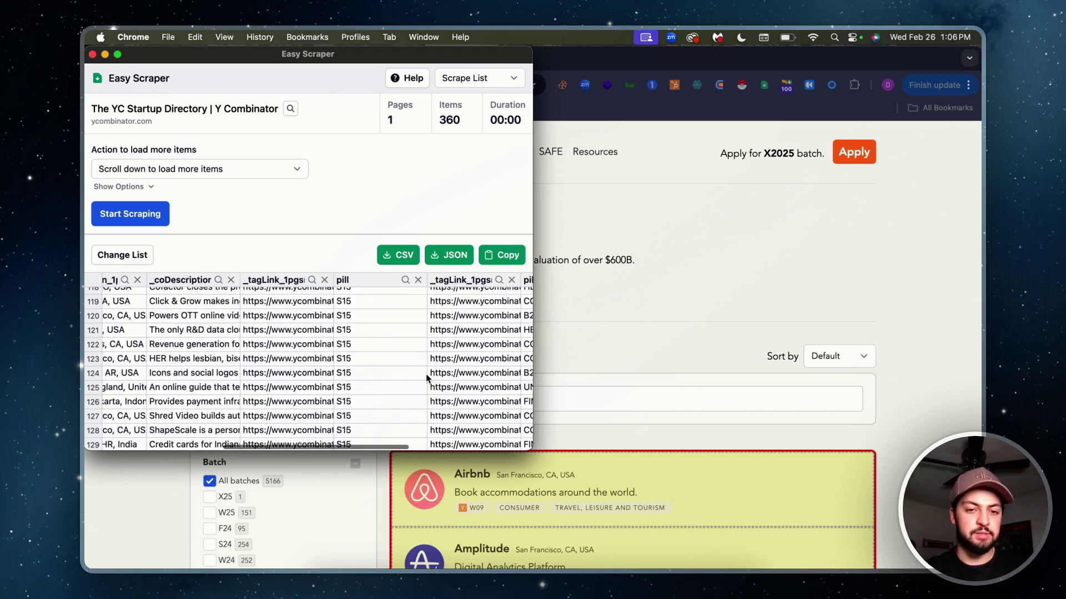
Export the scraped company list as a CSV file and close the Easy Scraper window
left_click(409, 253)
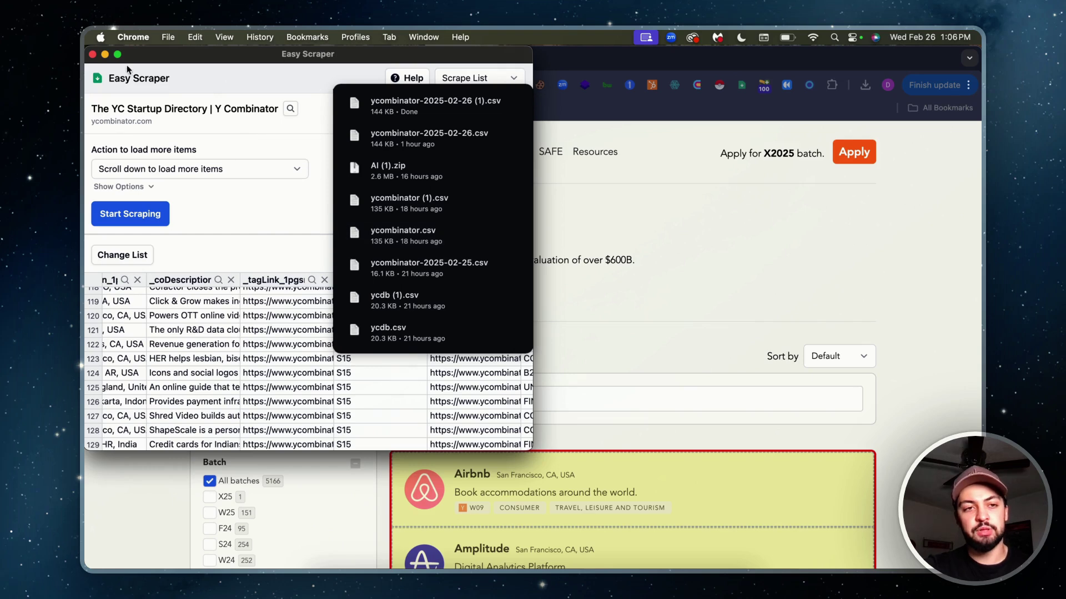
left_click(93, 55)
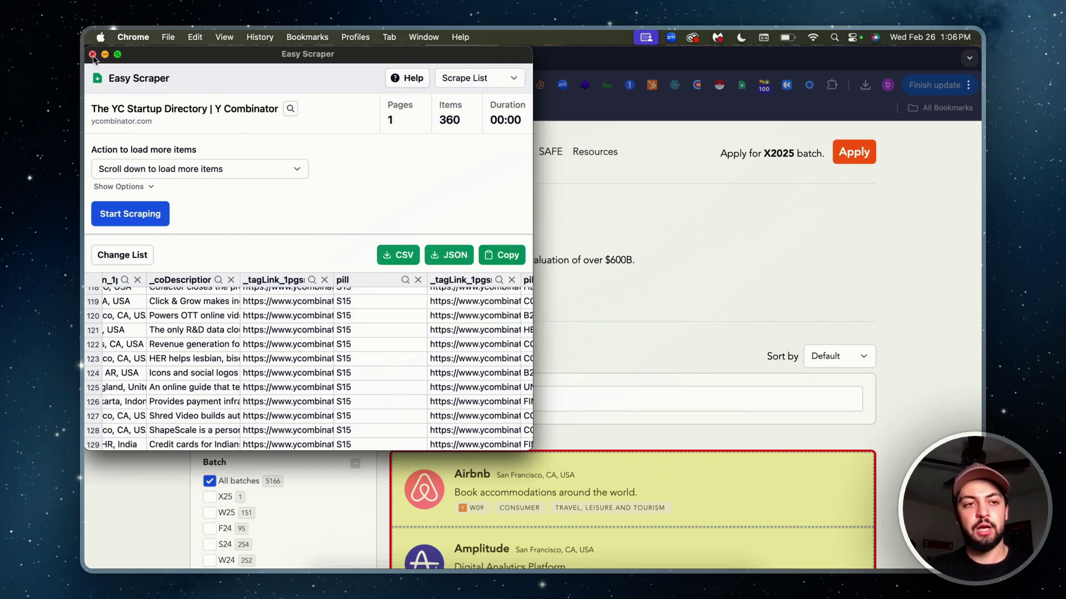
left_click(93, 55)
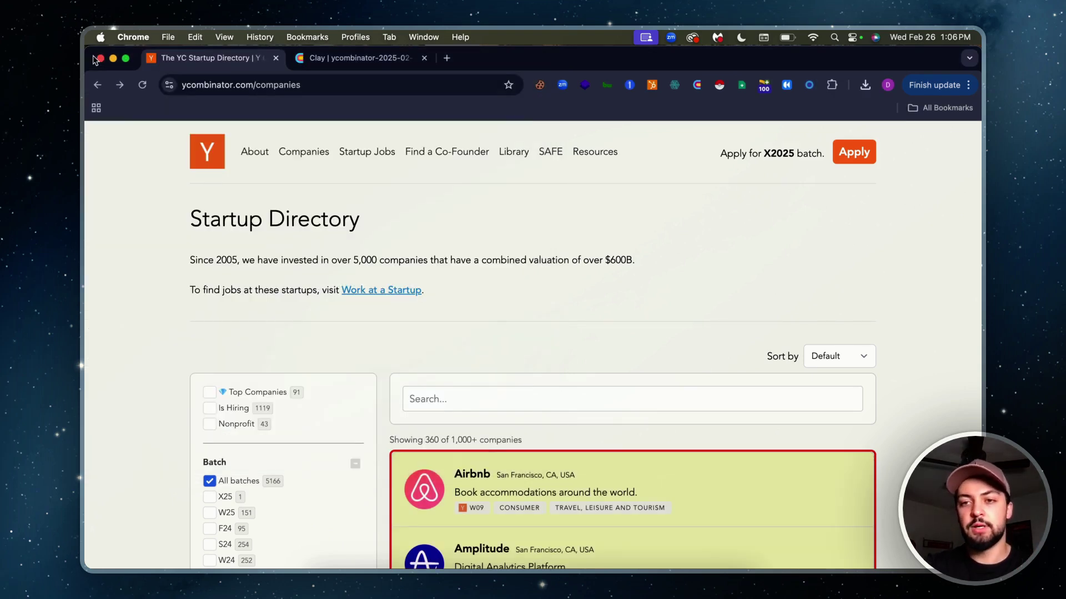
Switch to the Clay table and inspect the settings of the company link column without changing them
key("ctrl+Tab")
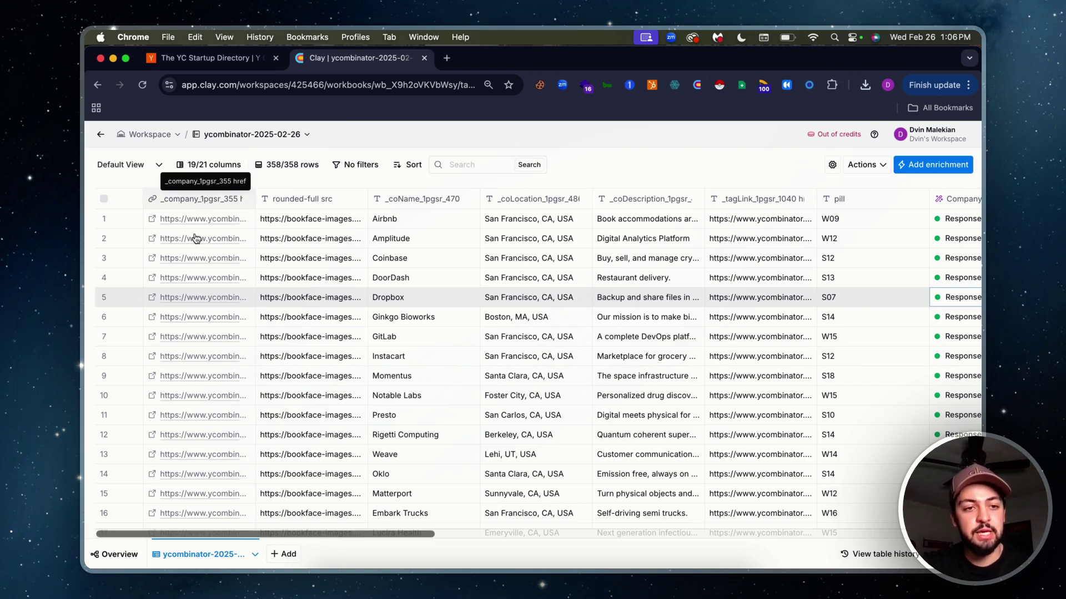
left_click(200, 200)
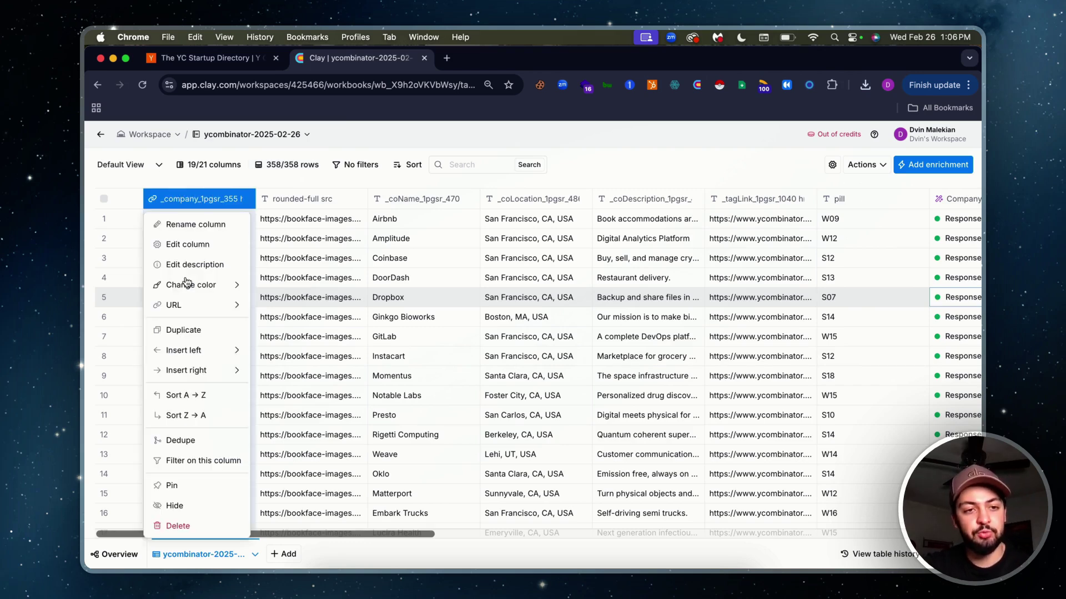
left_click(186, 244)
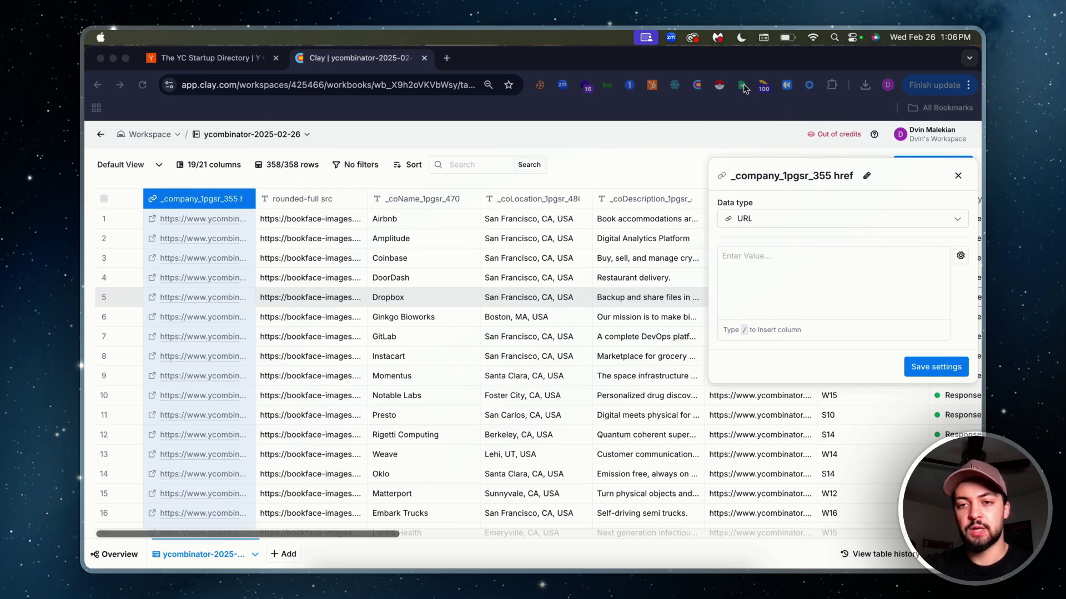
left_click(958, 176)
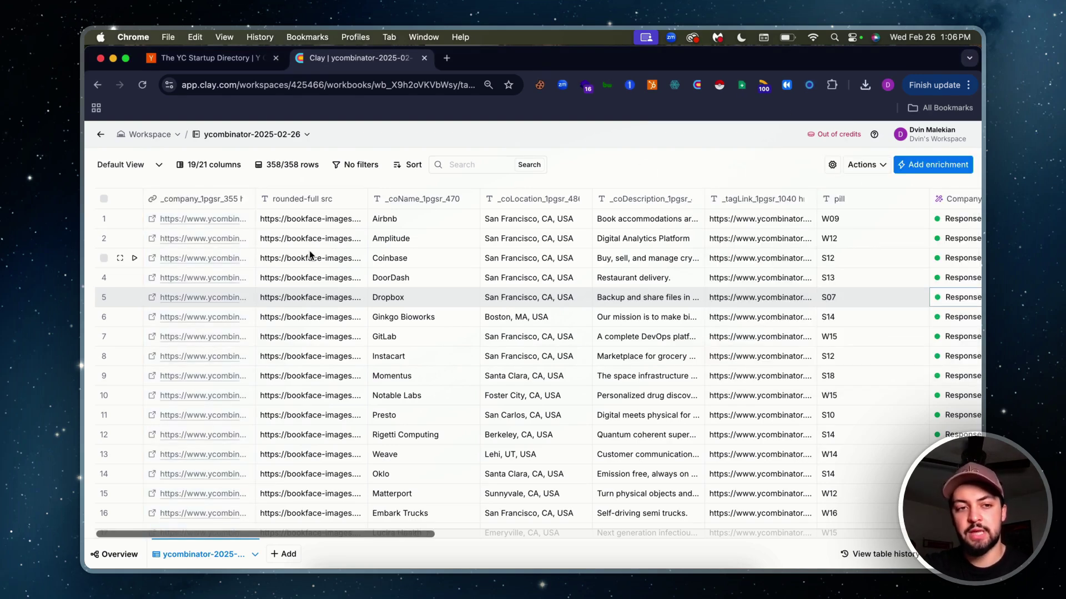
Check the company link in the Airbnb row, return to the Clay table and close the linked page
left_click(152, 221)
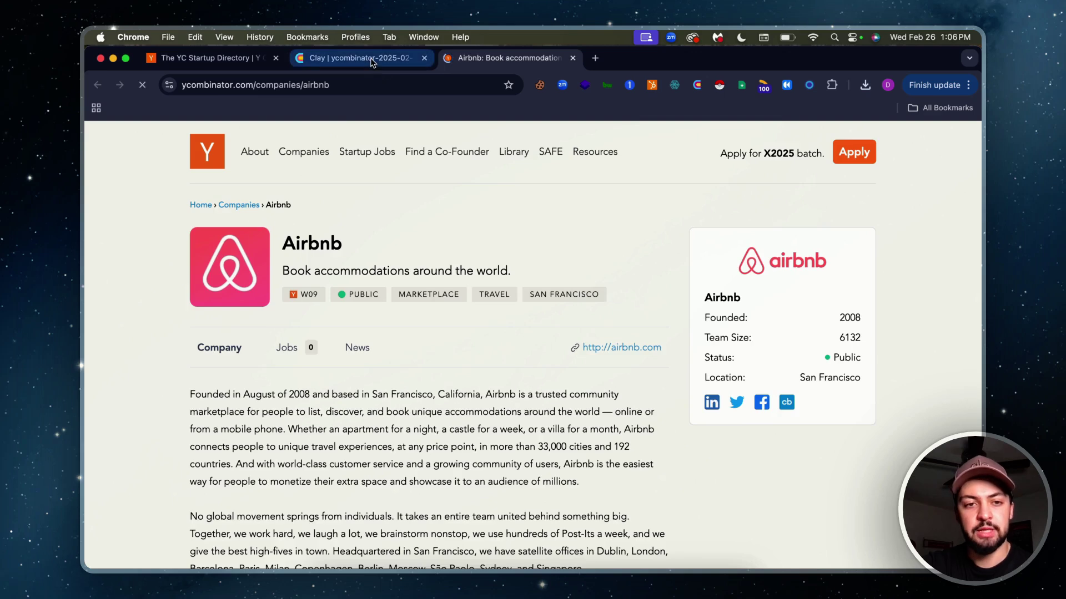
left_click(371, 58)
left_click(574, 58)
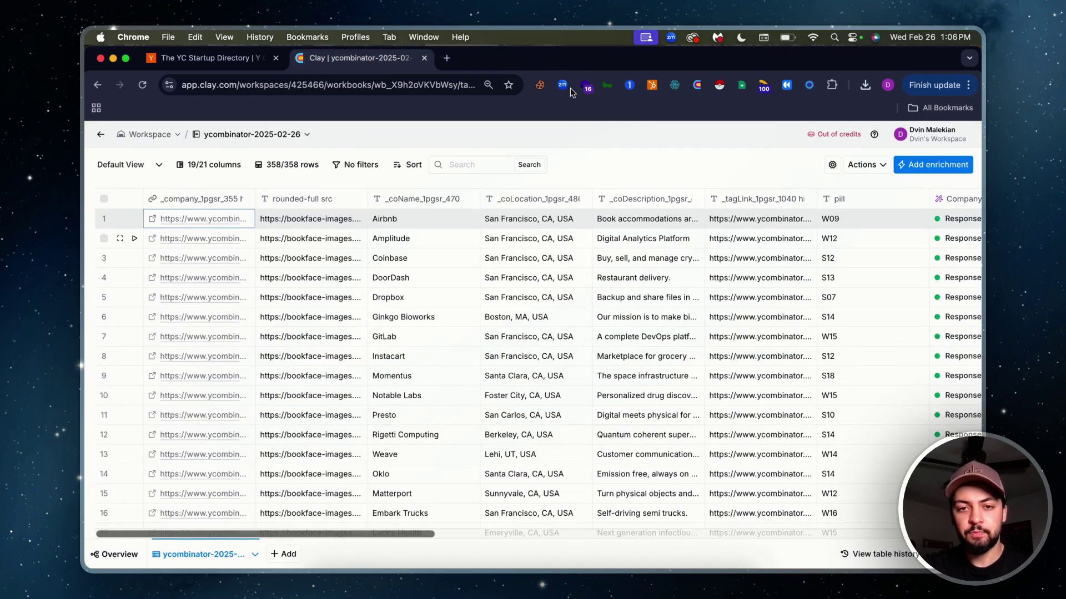
Reopen Airbnb's YC page from the table, review it through Active Founders, and check the first founder's LinkedIn link
scroll(619, 254, "right", 4)
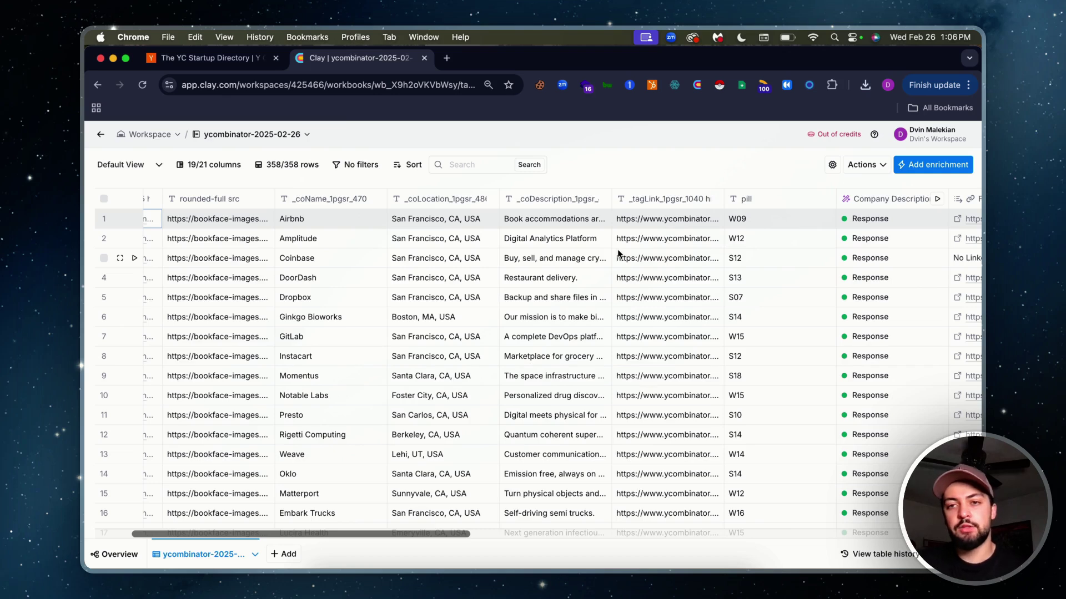
scroll(423, 239, "left", 4)
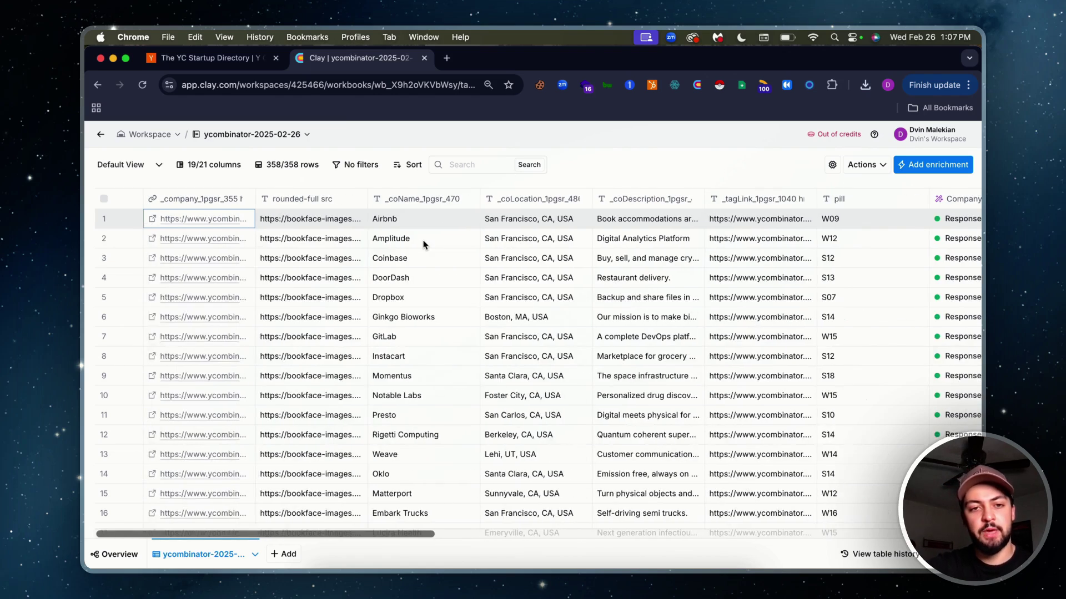
left_click(161, 220)
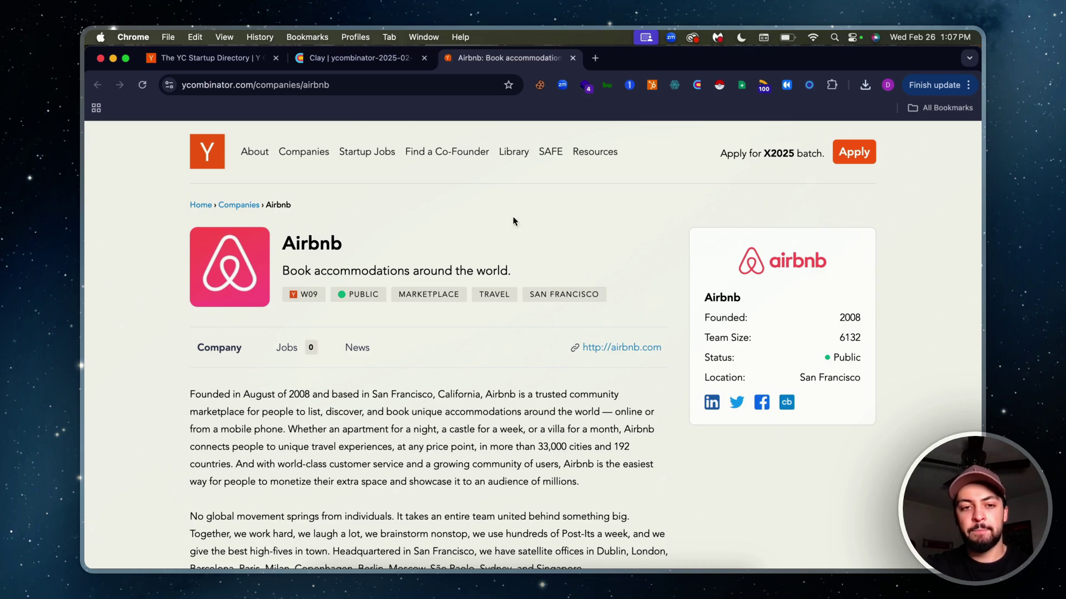
scroll(505, 256, "down", 3)
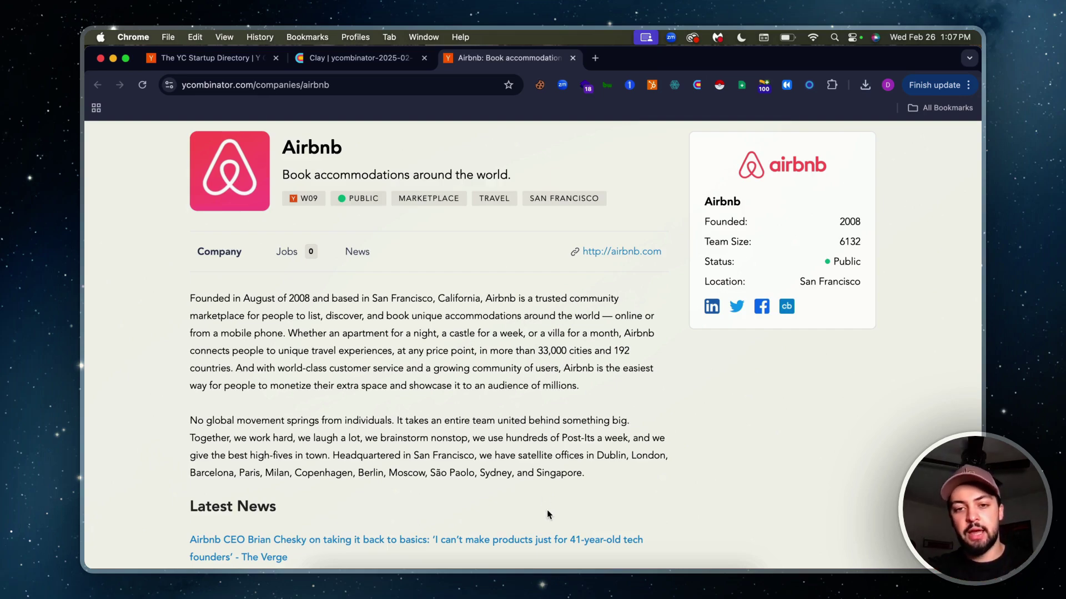
scroll(547, 510, "down", 10)
scroll(548, 509, "down", 6)
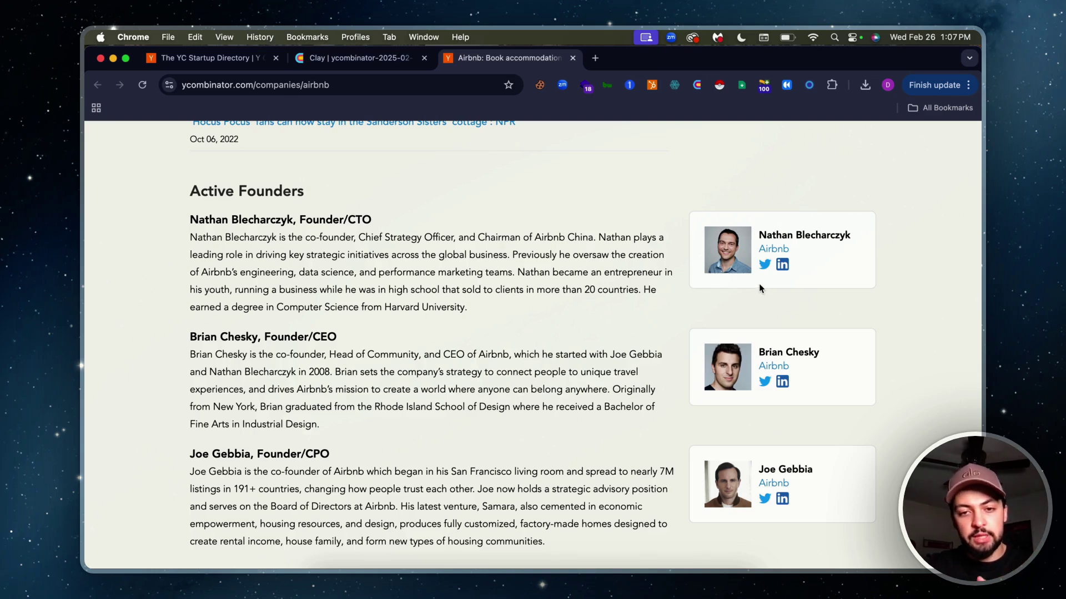
left_click(783, 268)
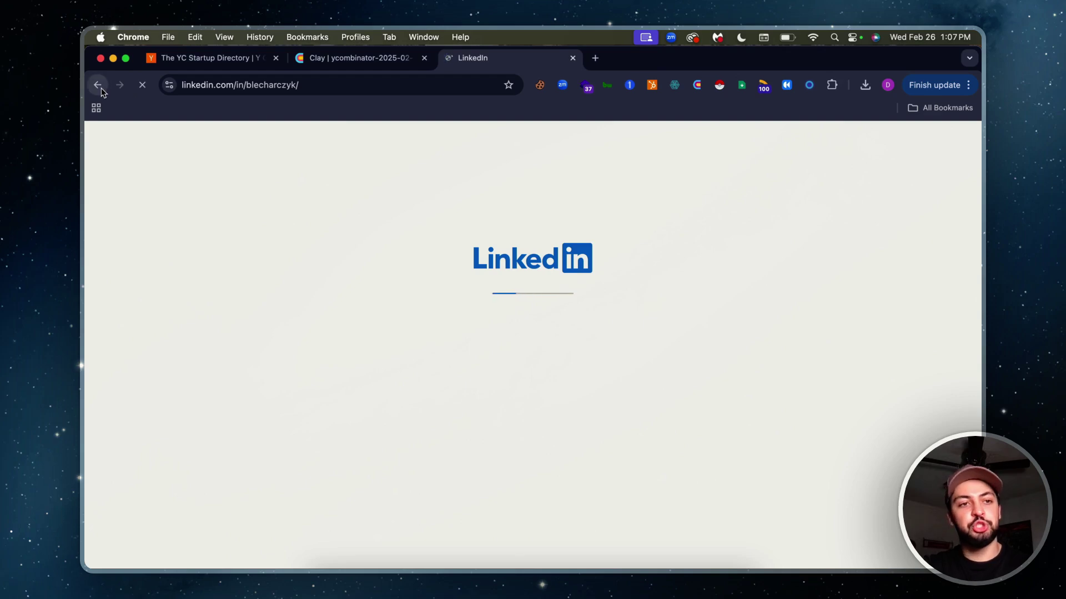
left_click(98, 87)
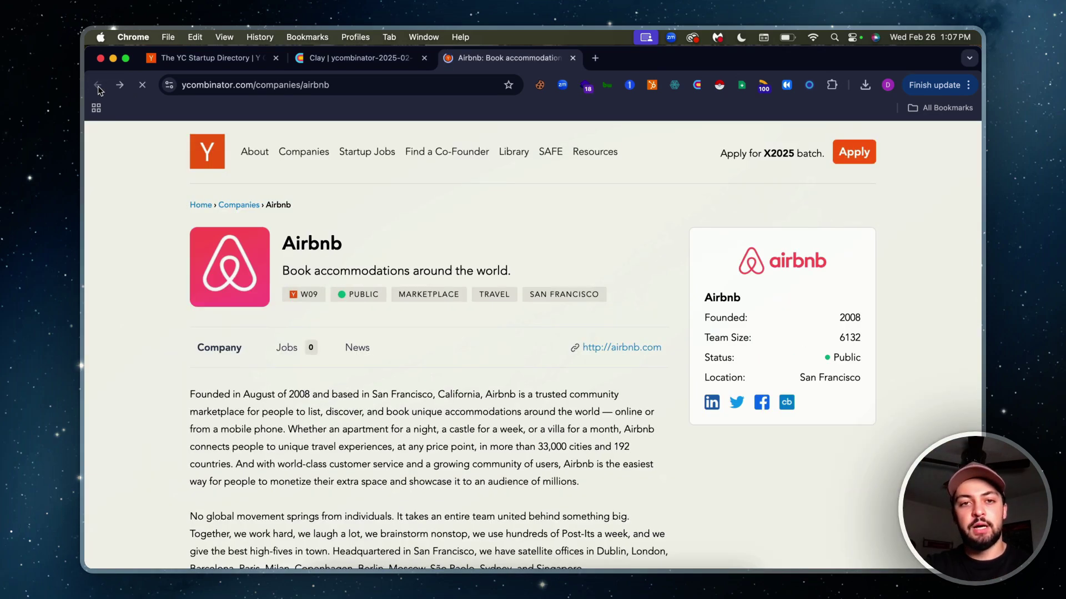
Return to the Clay table and review the Company Description column's AI prompt and model settings, leaving them unchanged
left_click(327, 58)
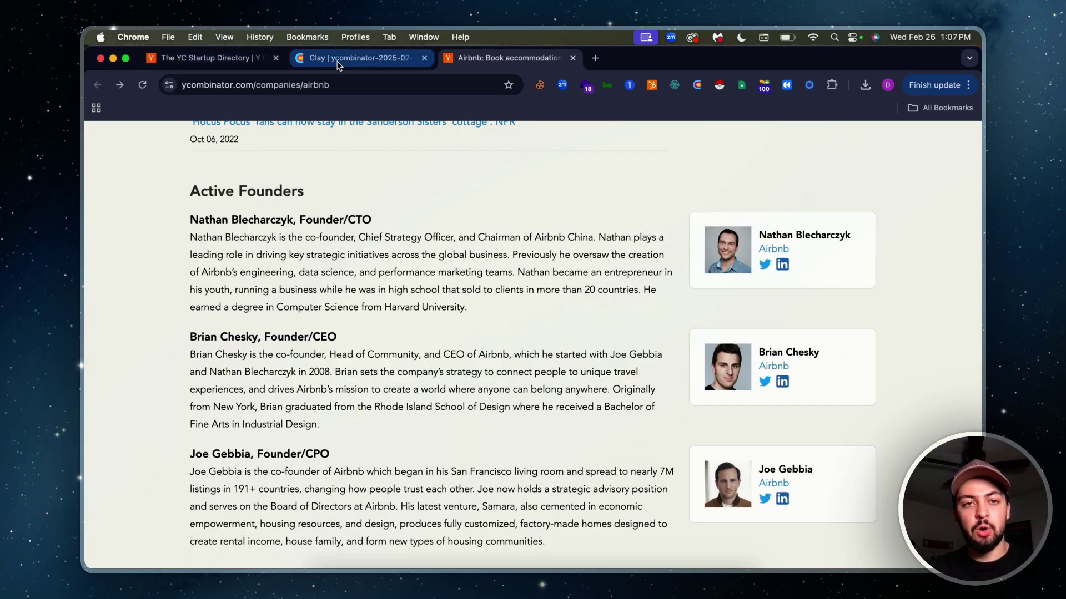
scroll(722, 218, "right", 5)
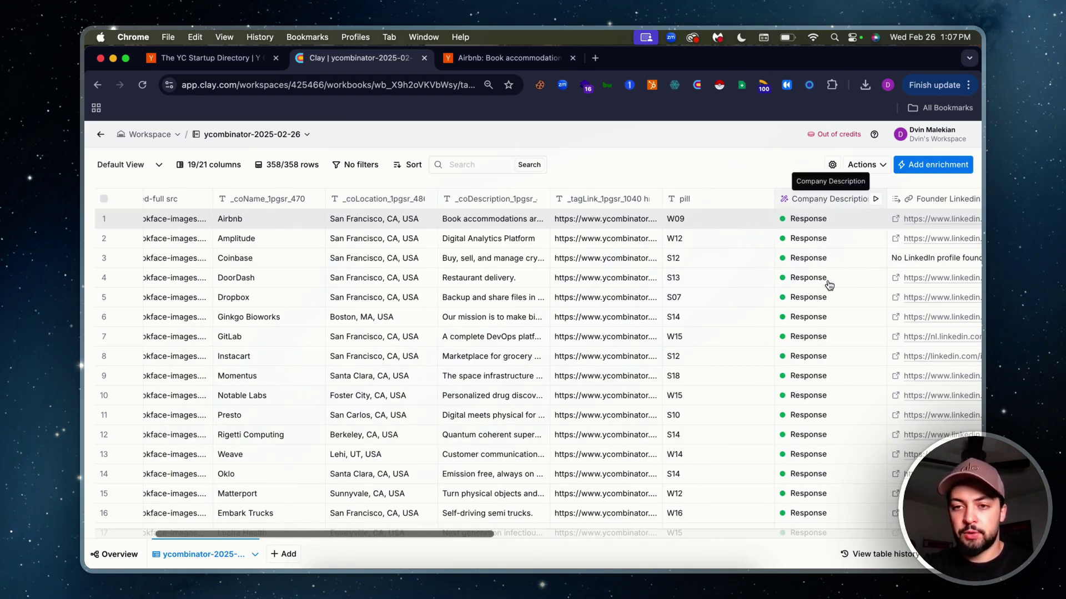
left_click(794, 201)
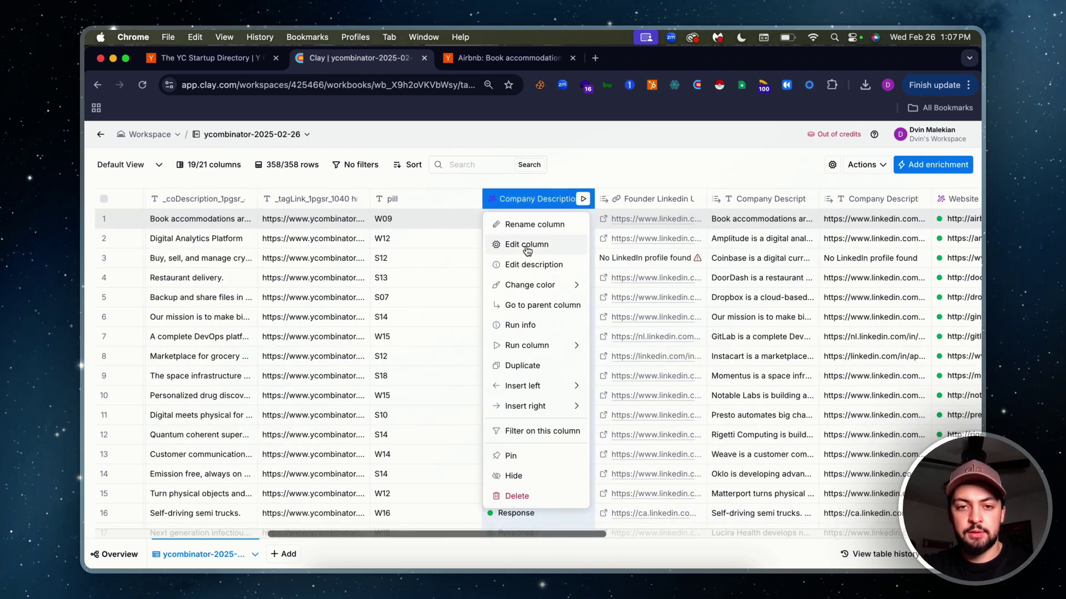
left_click(526, 245)
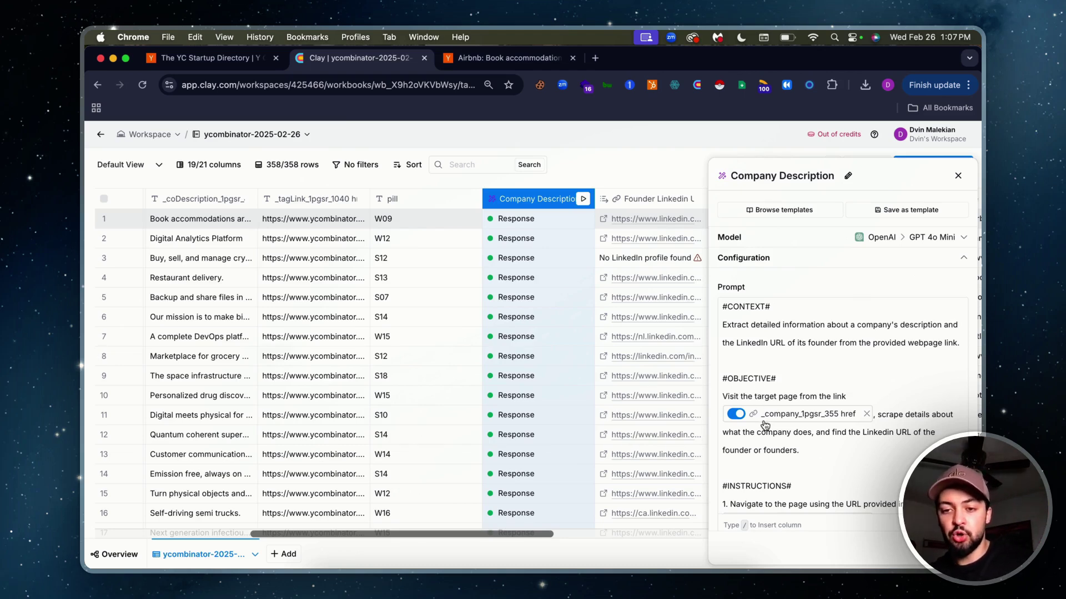
mouse_move(765, 424)
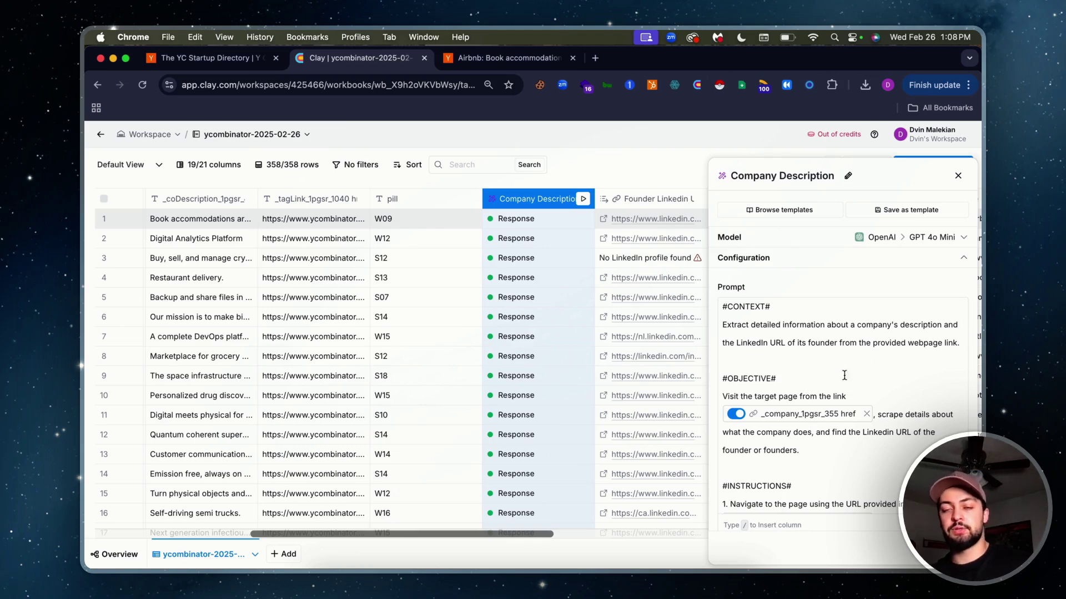
scroll(495, 265, "right", 10)
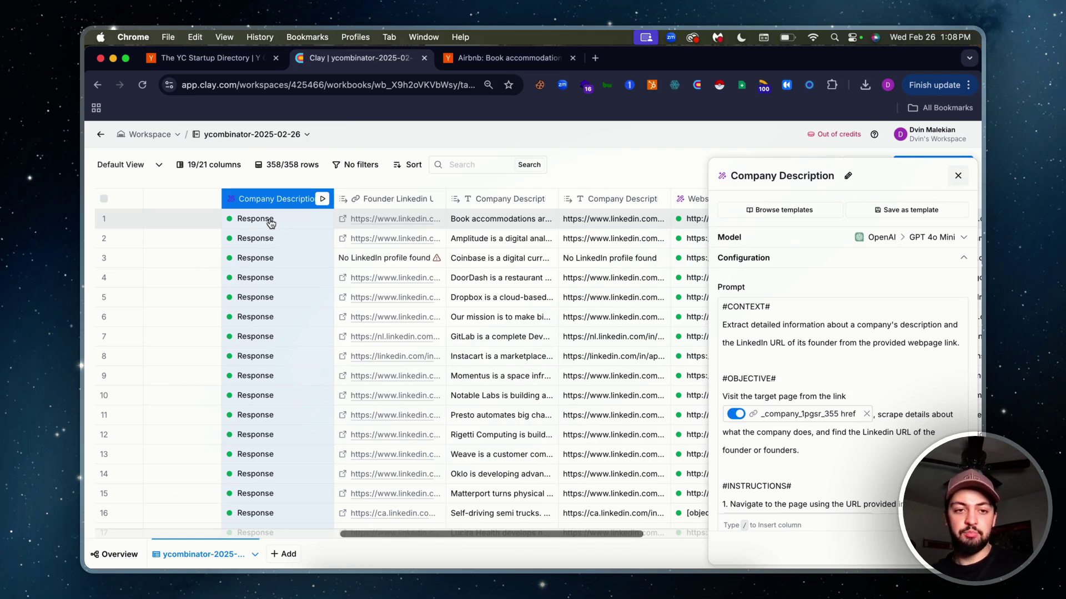
key("Escape")
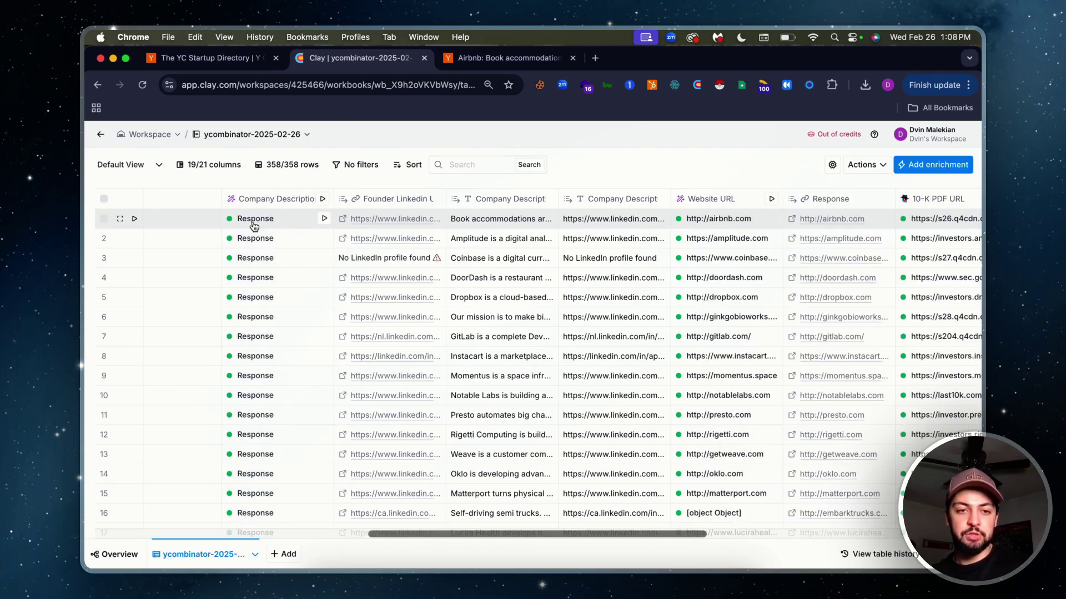
Open the Airbnb row's Company Description cell details, check a listed founder's LinkedIn profile, and return to the table
left_click(253, 221)
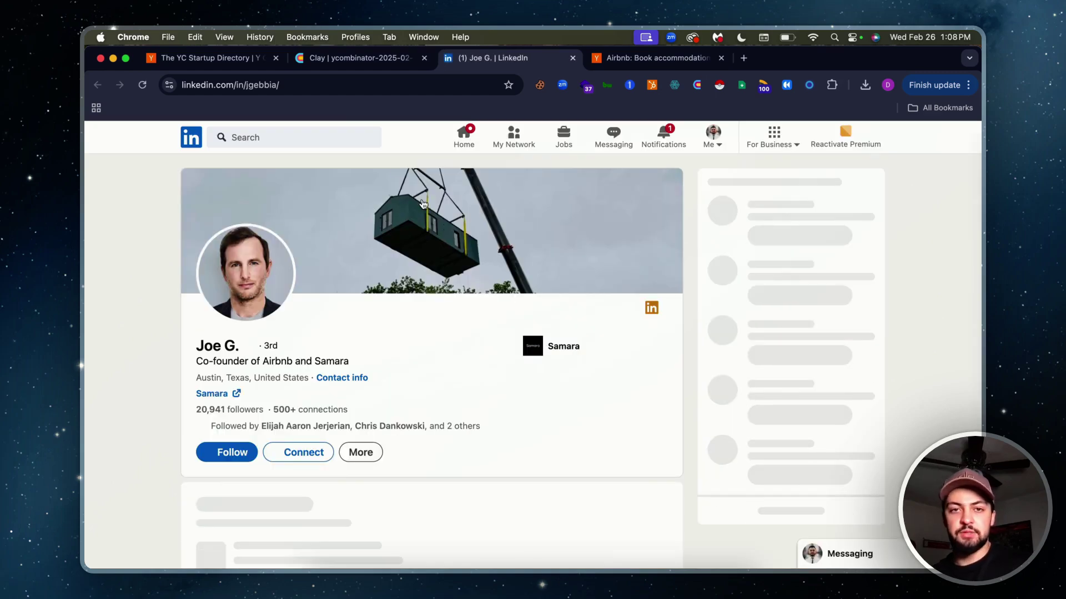
left_click(358, 57)
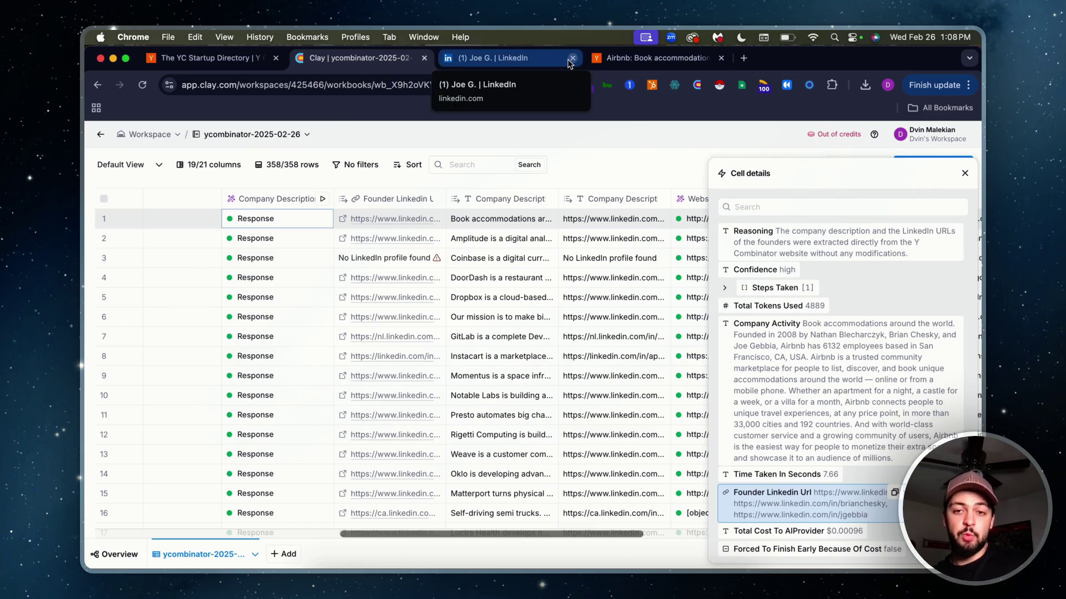
Look at the founder's LinkedIn profile again, return to the Clay table, and close the LinkedIn and Airbnb YC pages
left_click(566, 58)
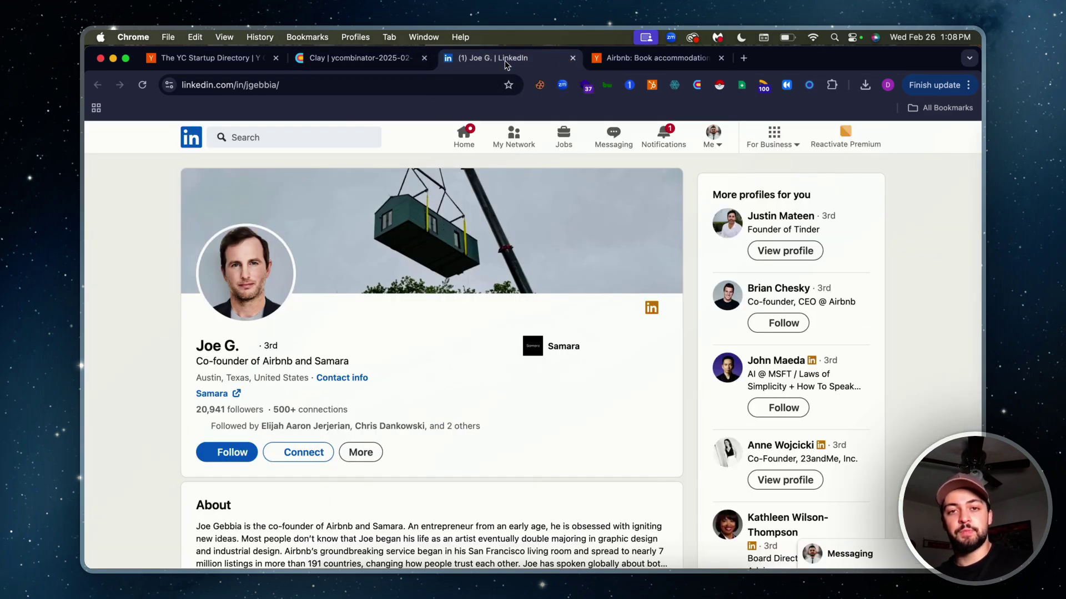
left_click(351, 64)
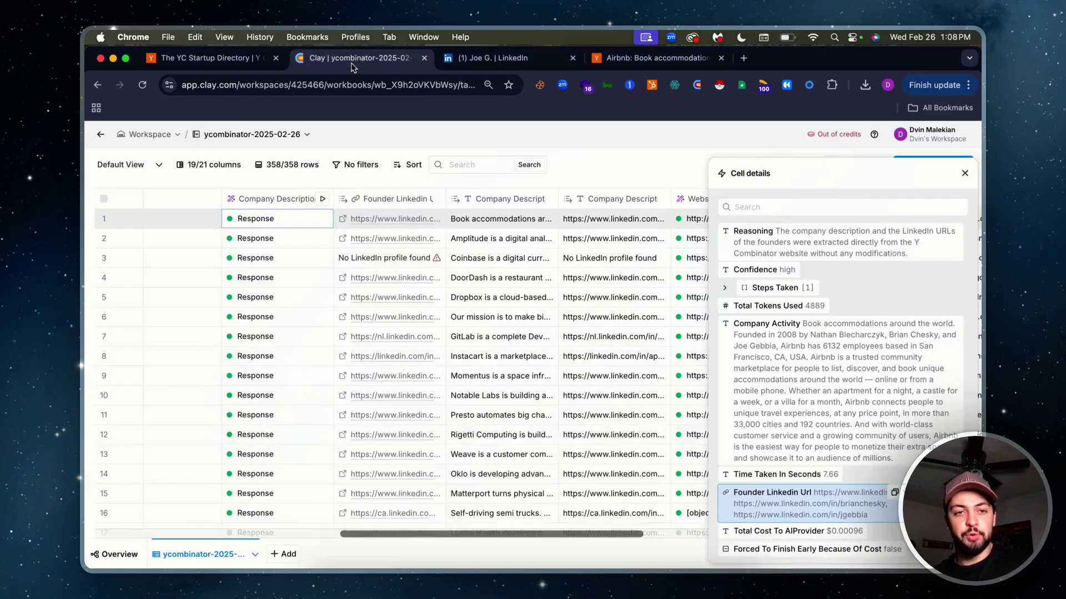
left_click(572, 57)
left_click(572, 58)
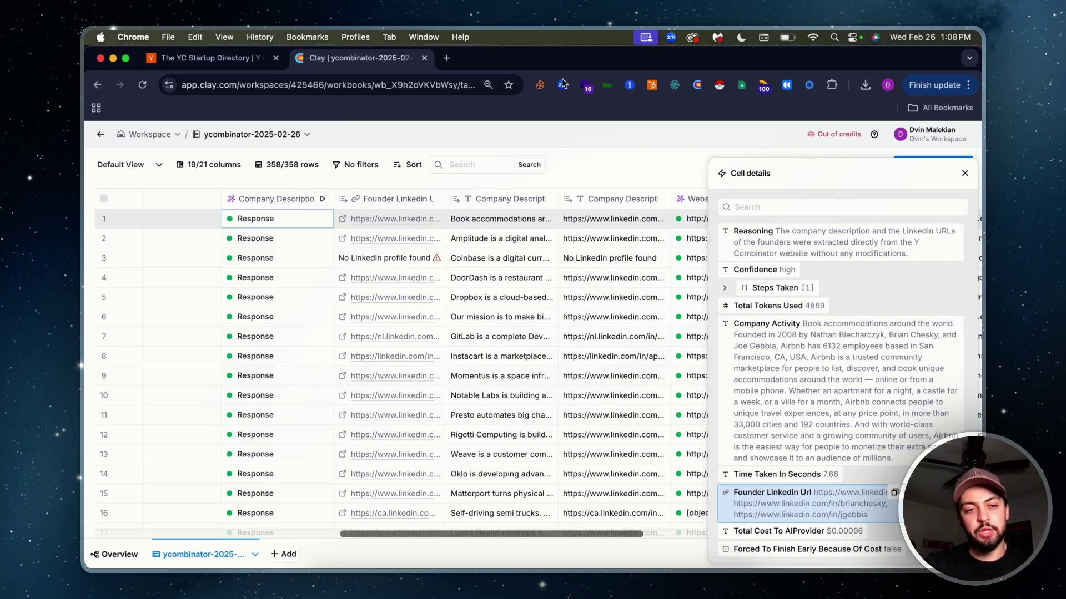
Close the Company Description cell details and open Airbnb's YC page from its company link in the table
scroll(528, 280, "right", 2)
scroll(527, 280, "right", 3)
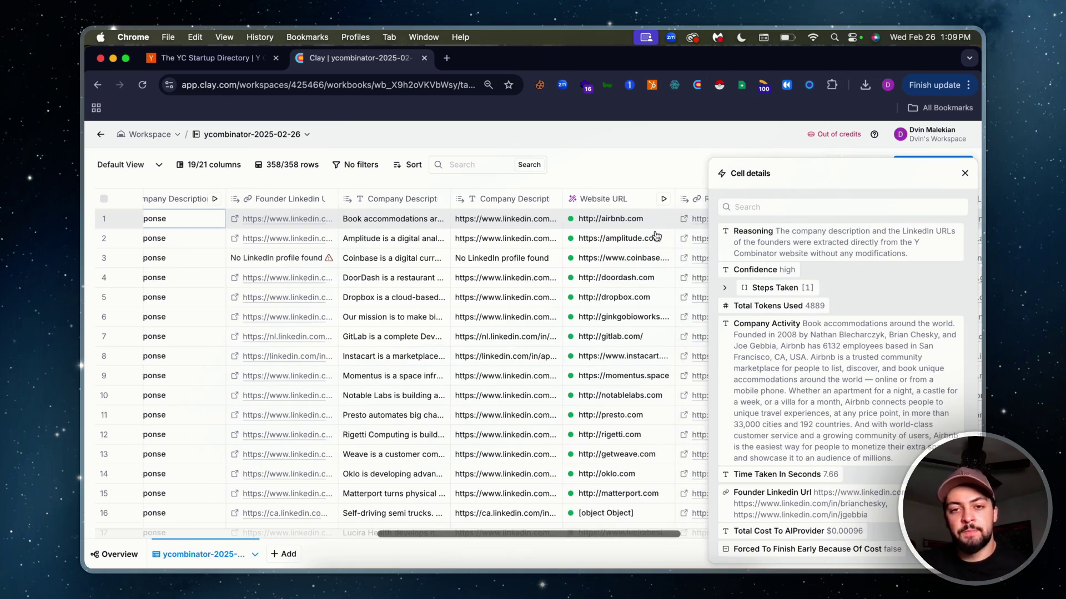
left_click(965, 175)
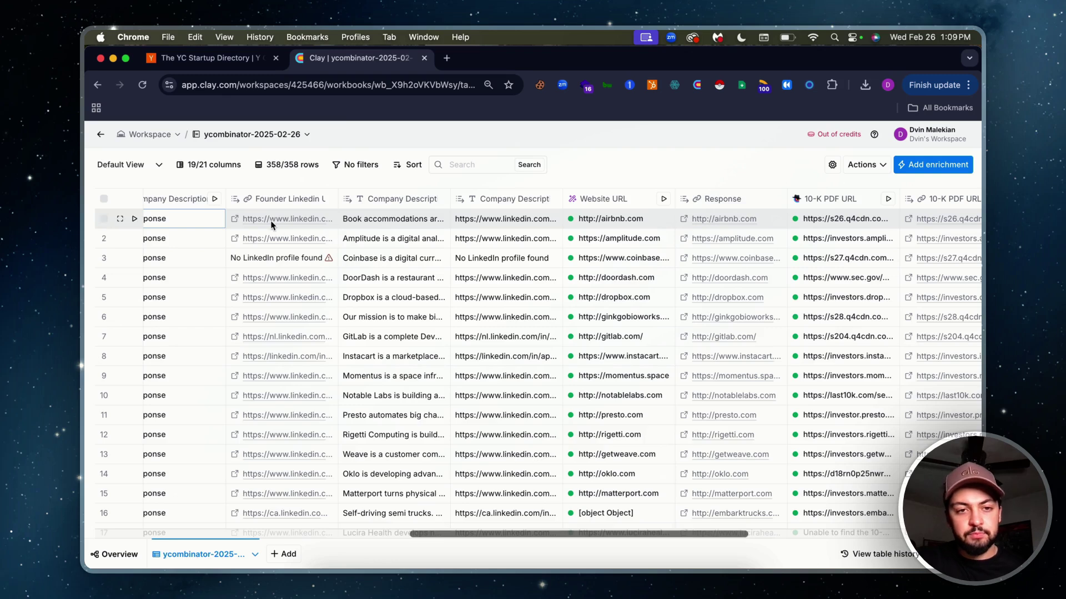
scroll(271, 224, "left", 15)
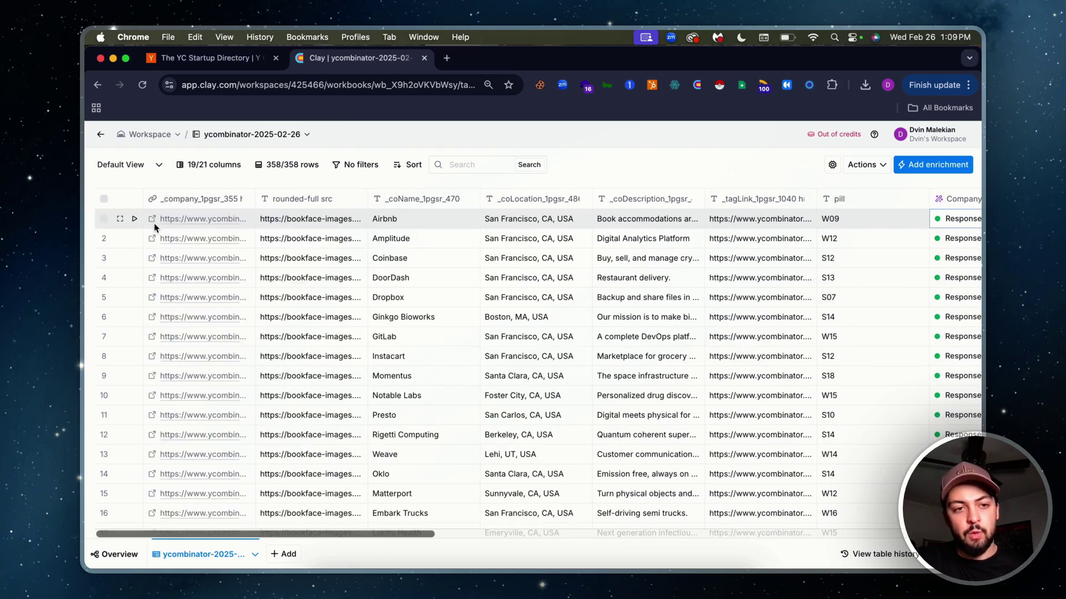
left_click(152, 222)
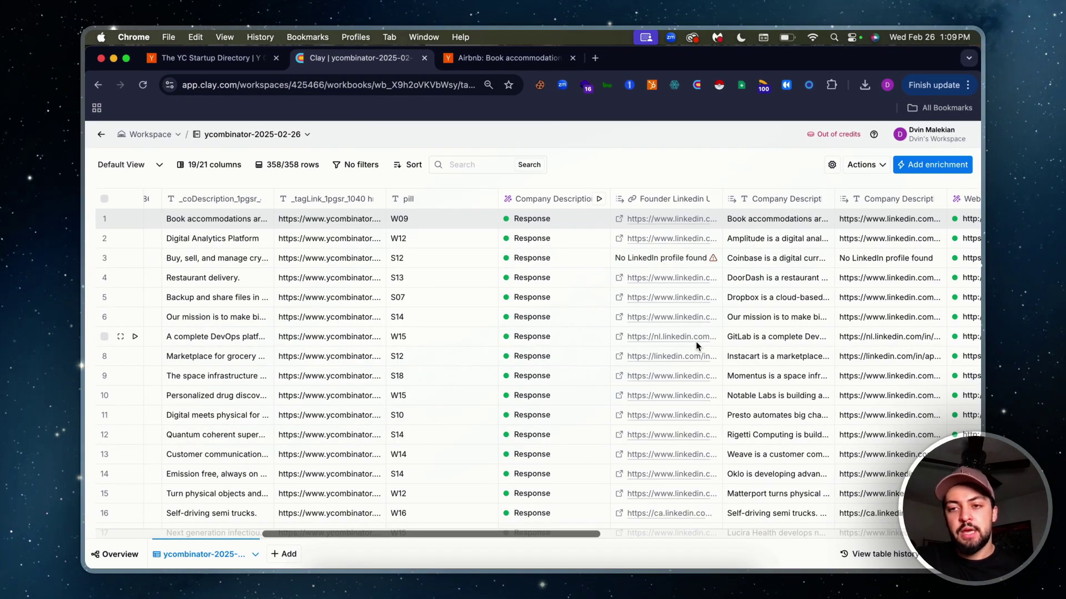
Examine the Amplitude row's Website URL cell details, including the reasoning and total AI provider cost, and close them
scroll(697, 345, "right", 5)
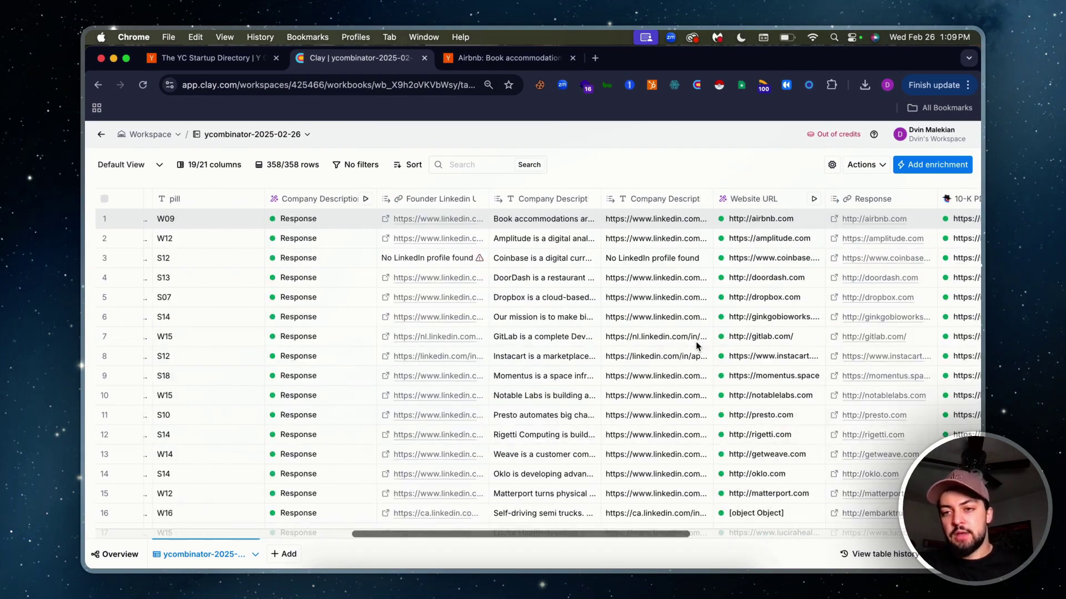
left_click(743, 206)
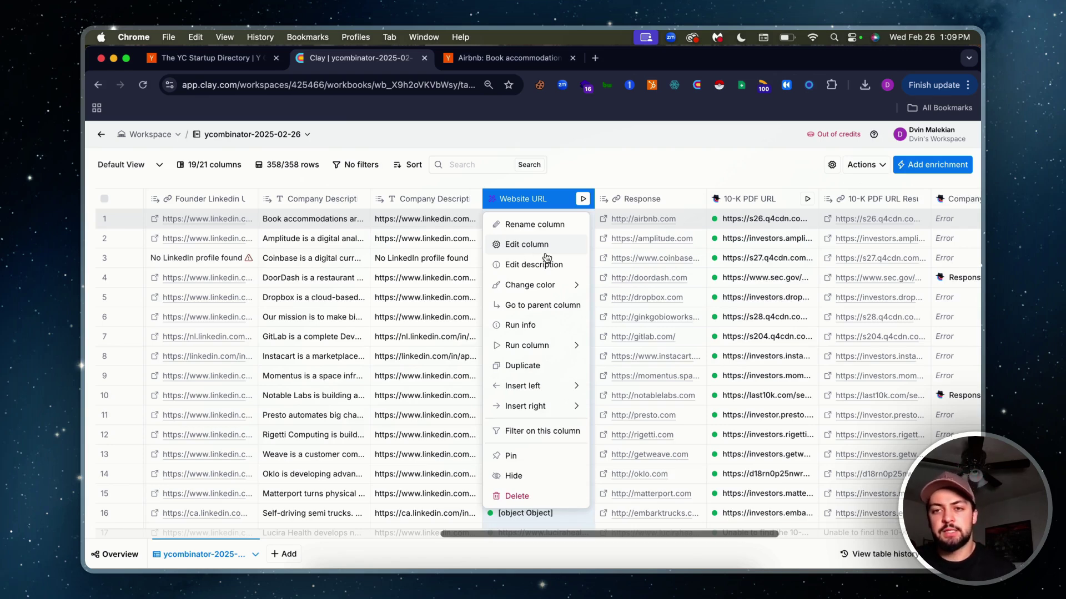
left_click(543, 249)
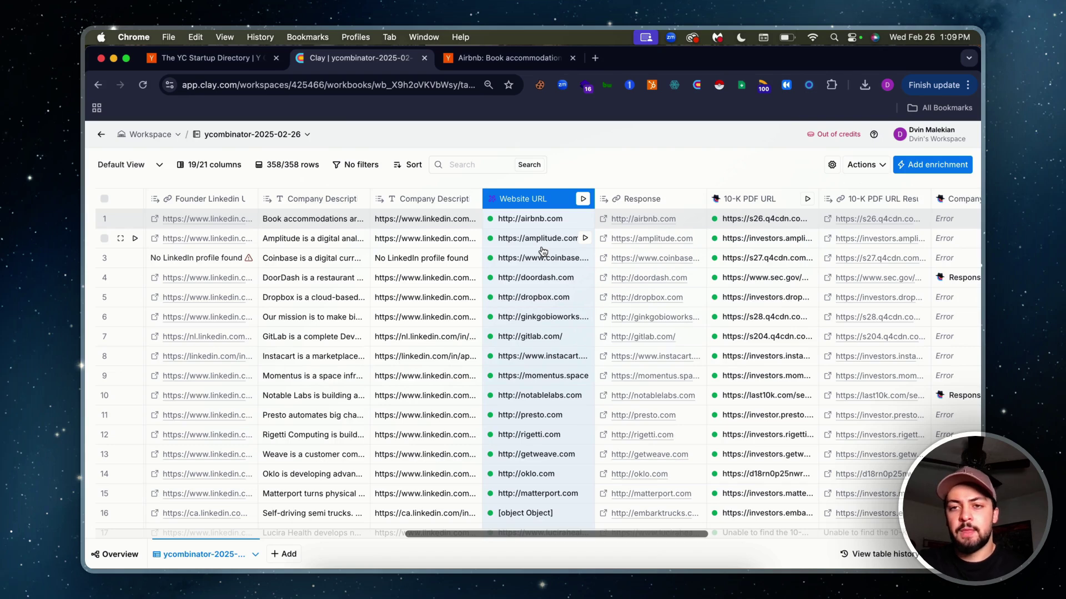
left_click(542, 249)
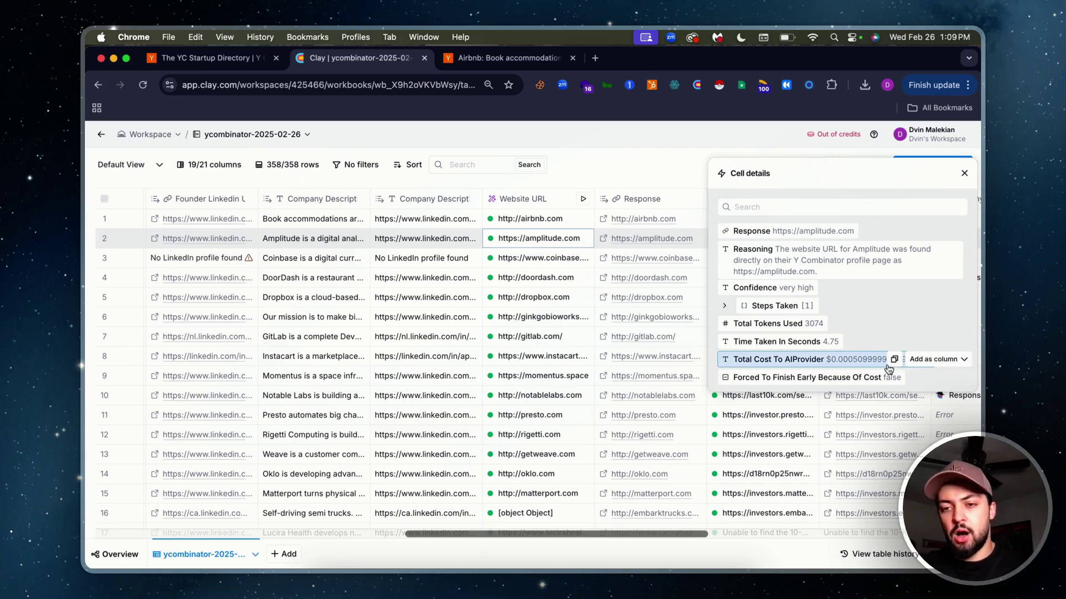
mouse_move(869, 387)
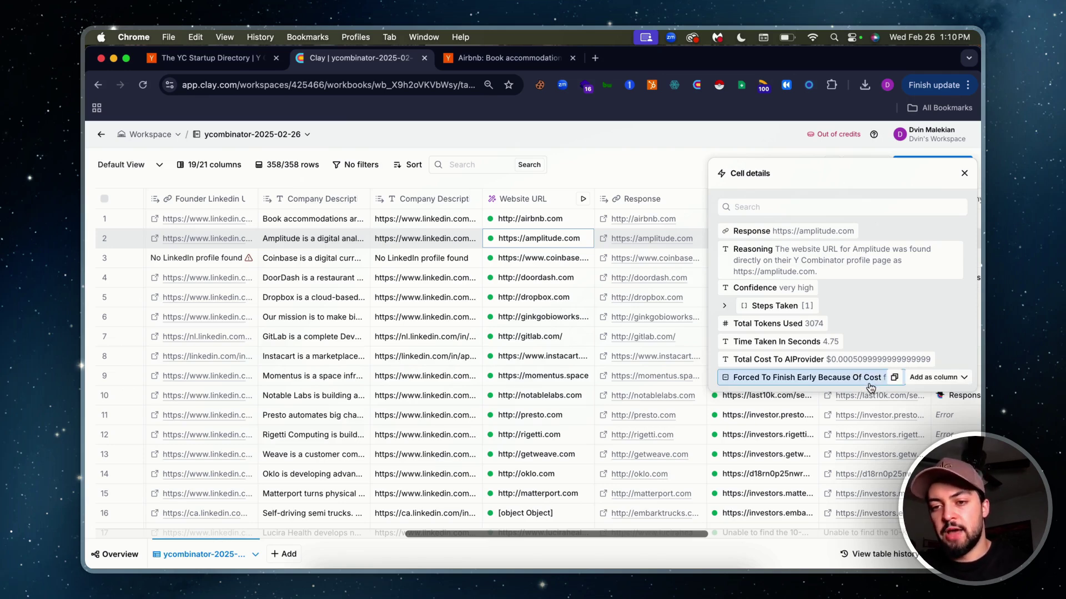
left_click(963, 174)
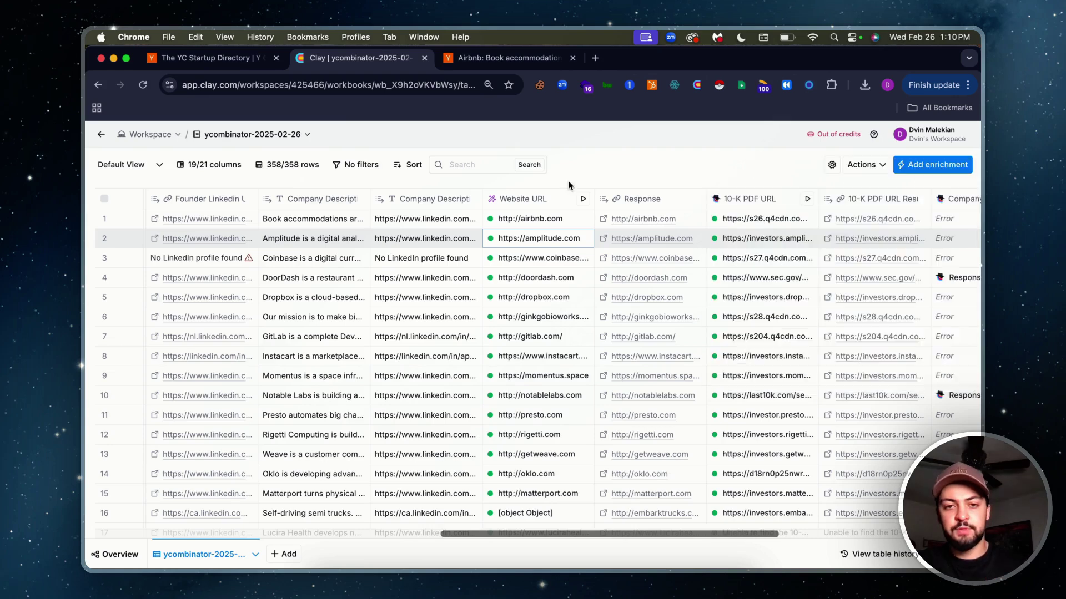
Review the Website URL column's model and prompt configuration, and close it without changes
left_click(511, 203)
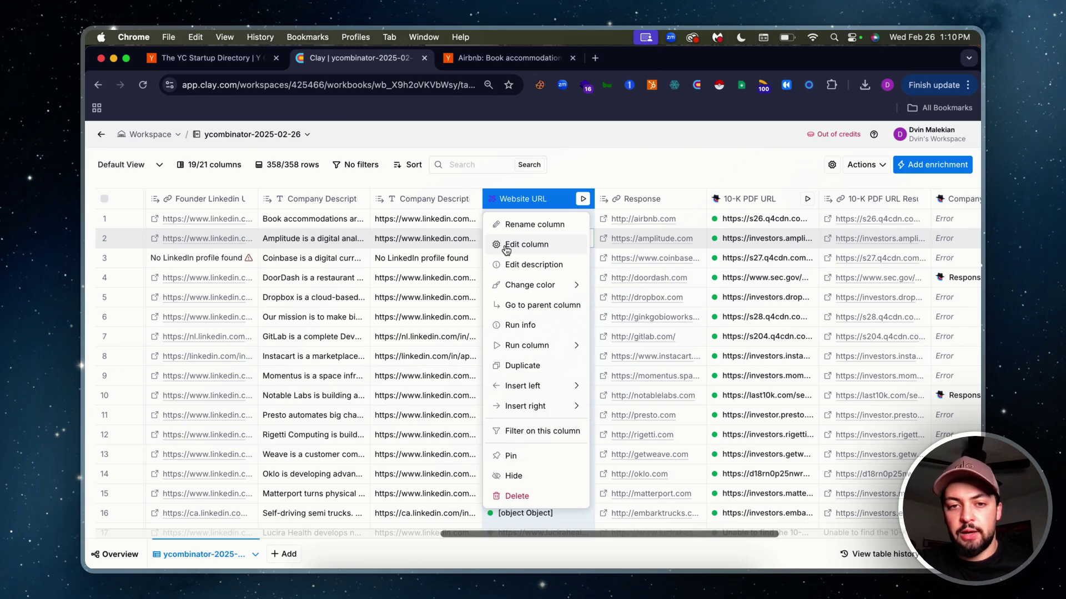
left_click(506, 245)
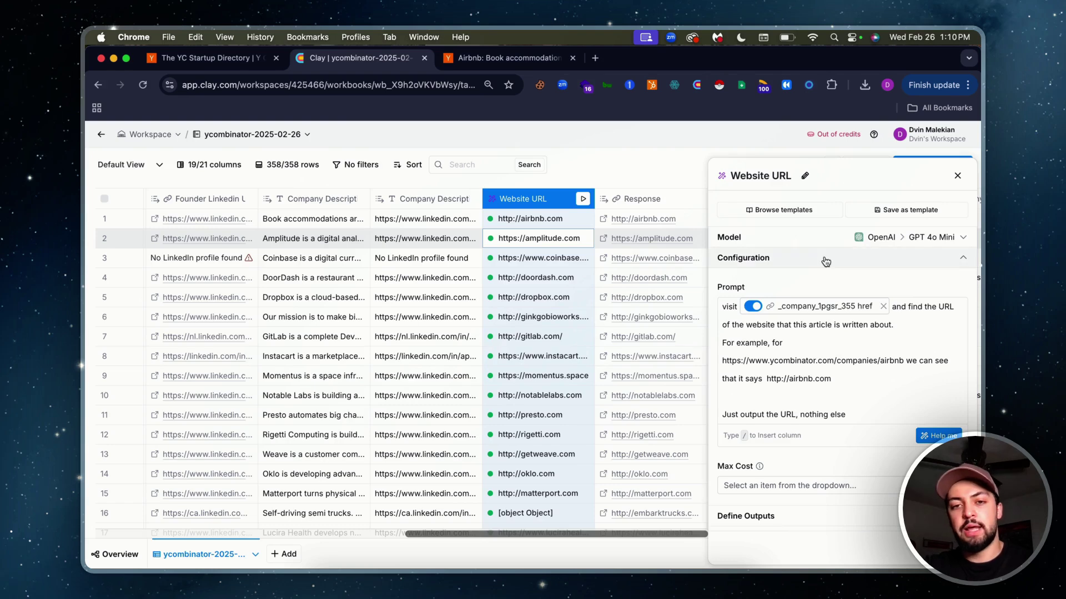
left_click(957, 176)
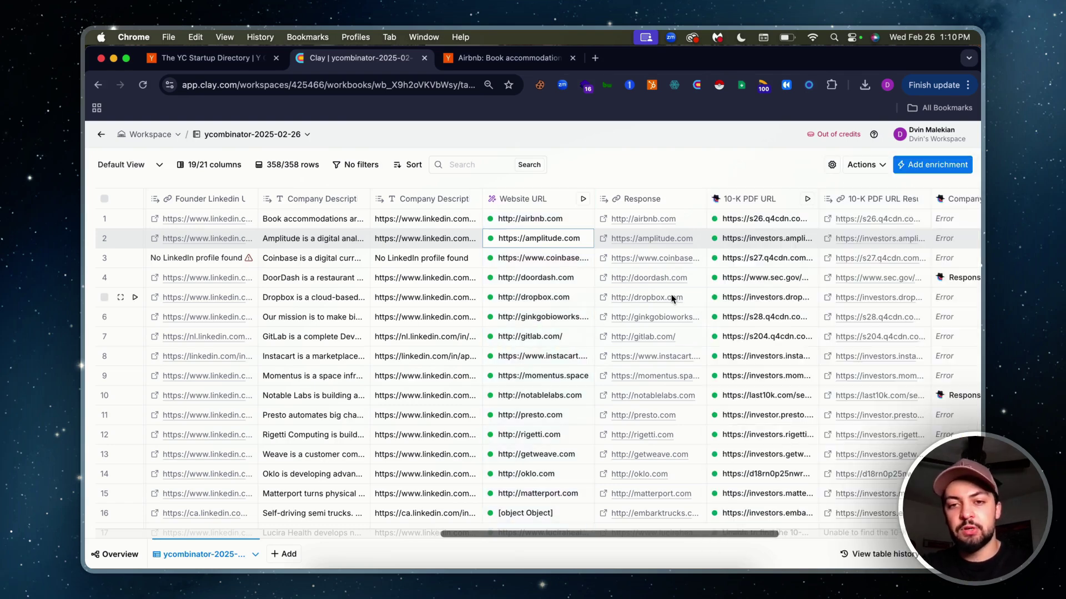
Review the 10-K PDF URL column's Claygent model and mission text, and close the configuration without changes
scroll(671, 298, "right", 2)
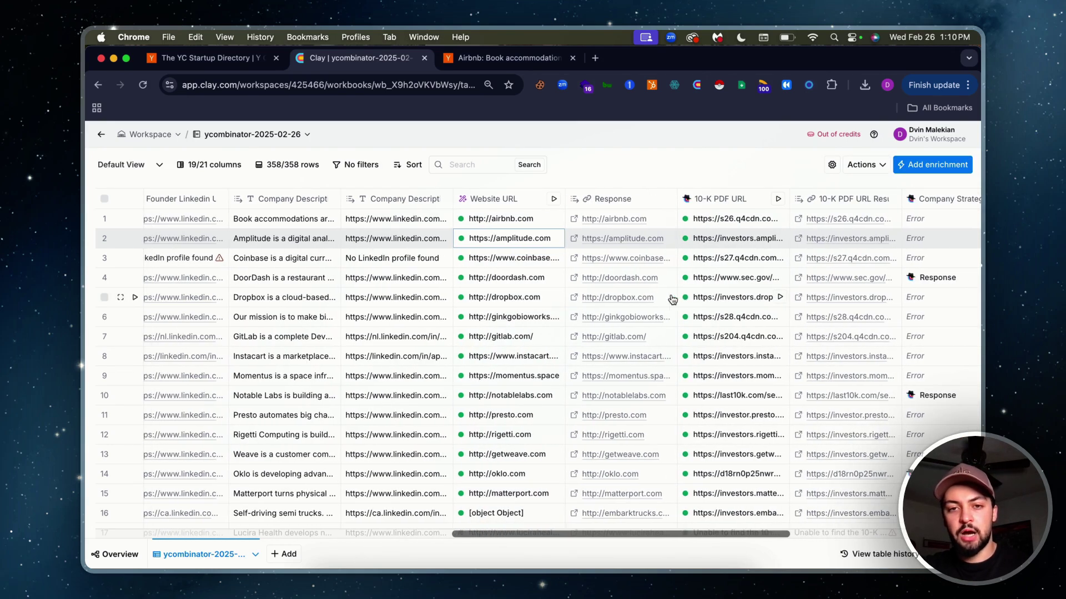
scroll(610, 233, "right", 1)
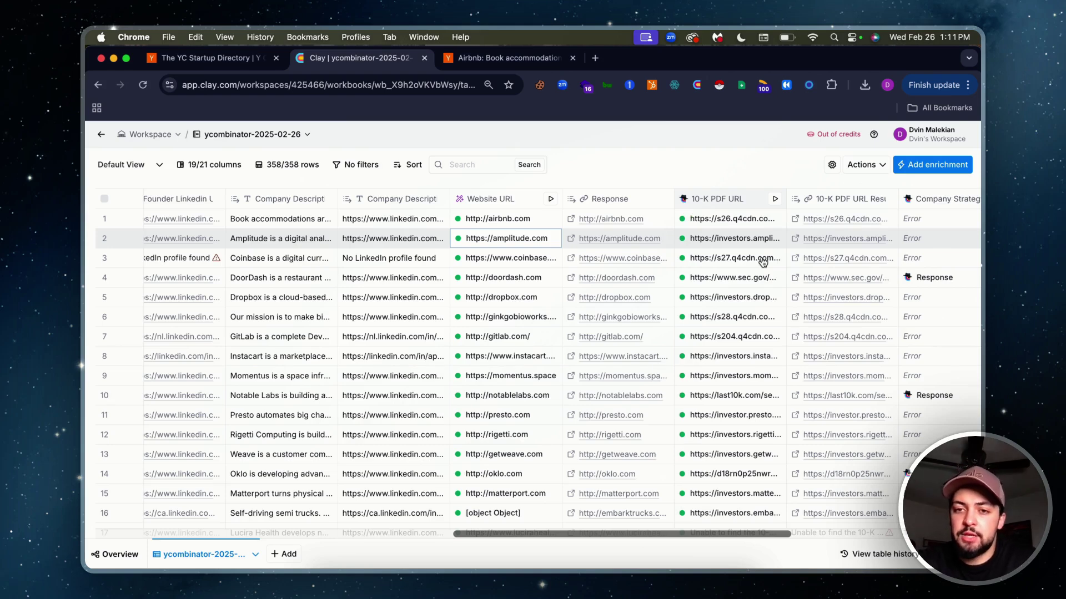
left_click(716, 198)
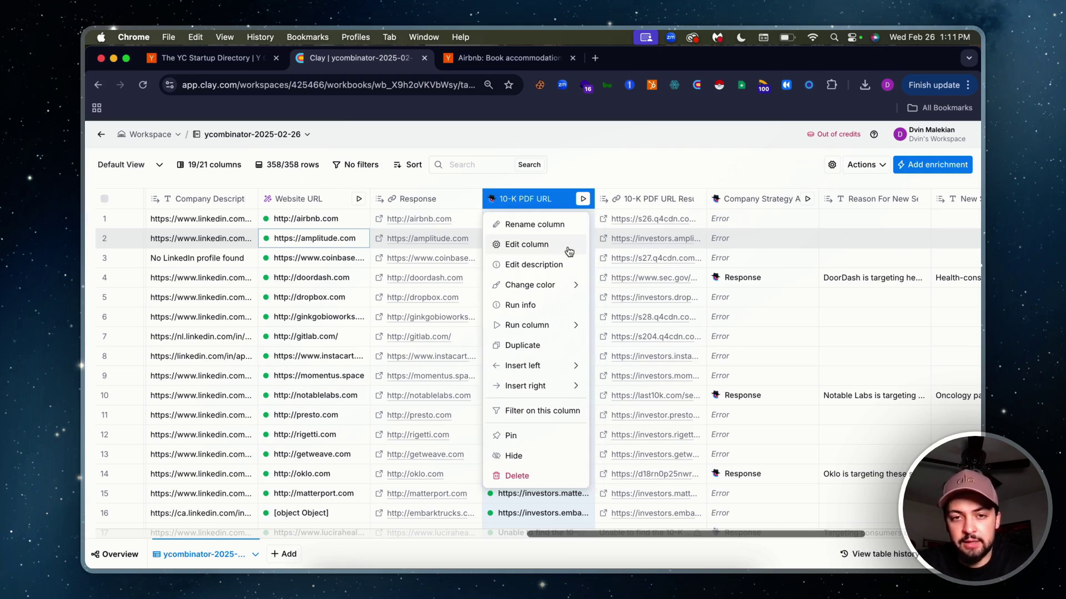
left_click(569, 252)
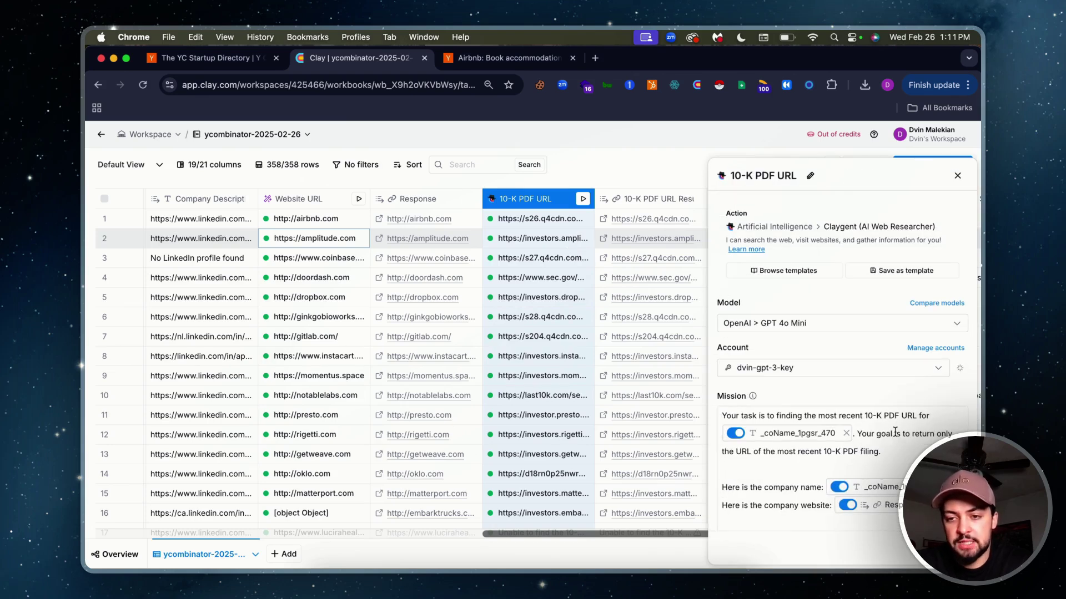
scroll(894, 432, "down", 1)
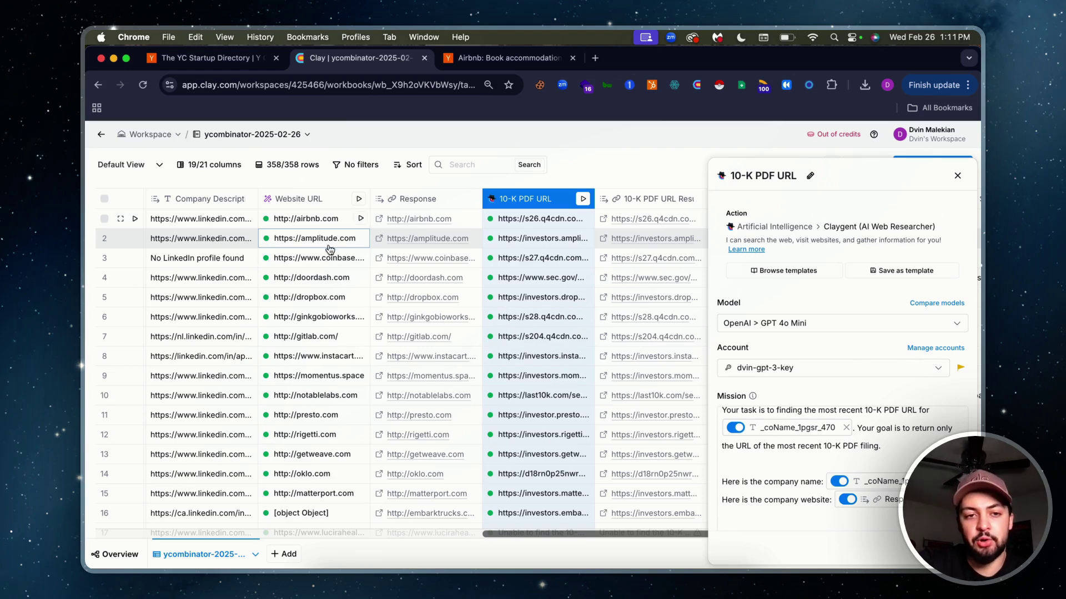
left_click(958, 177)
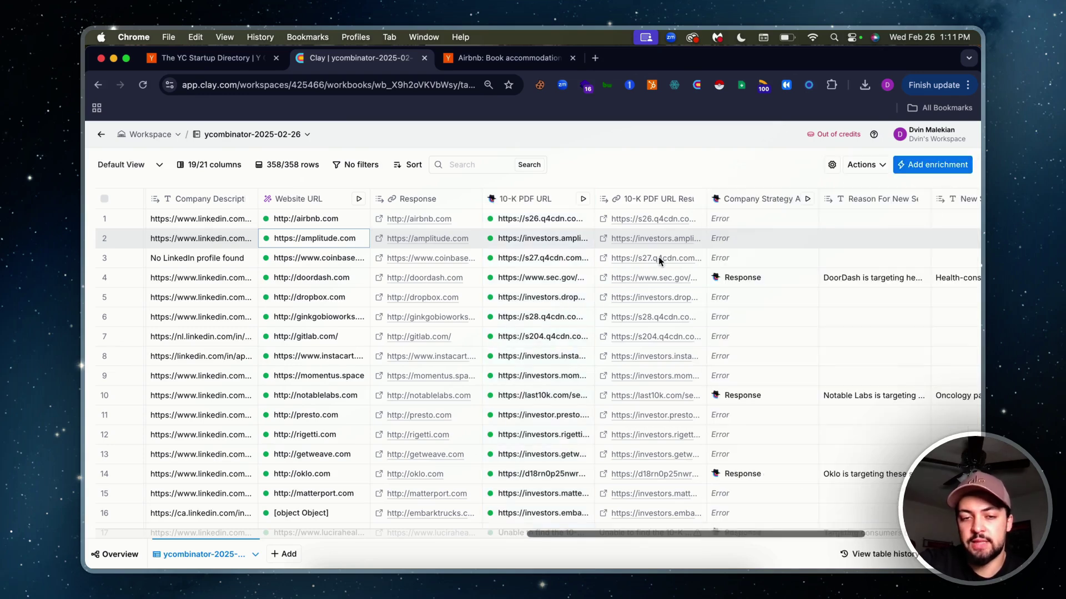
Check Airbnb's 10-K filing from the 10-K PDF URL result link, return to the Clay table and close the PDF
left_click(602, 220)
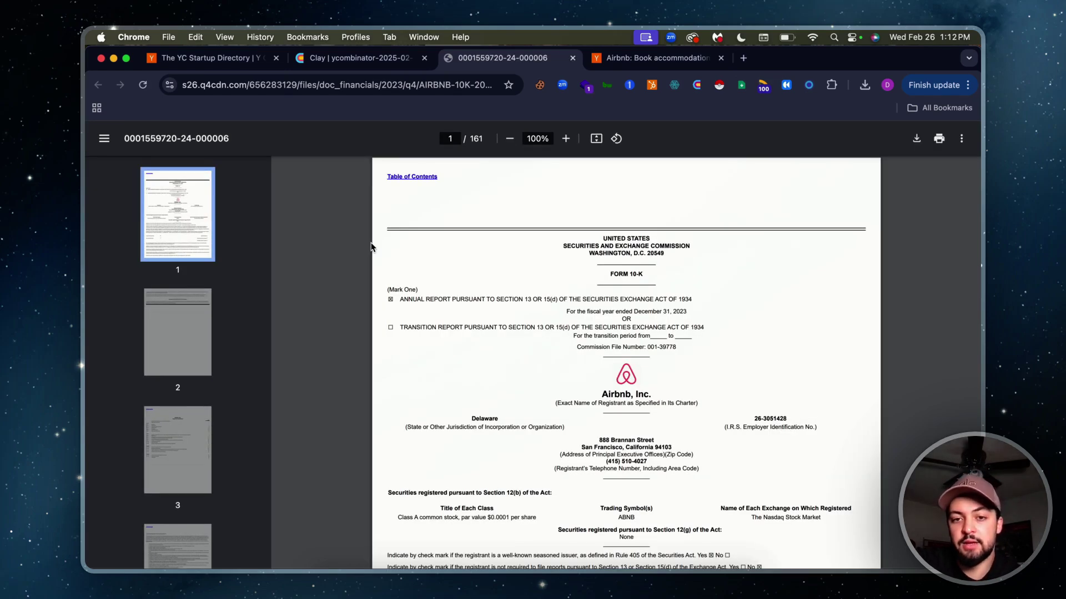
scroll(372, 247, "down", 8)
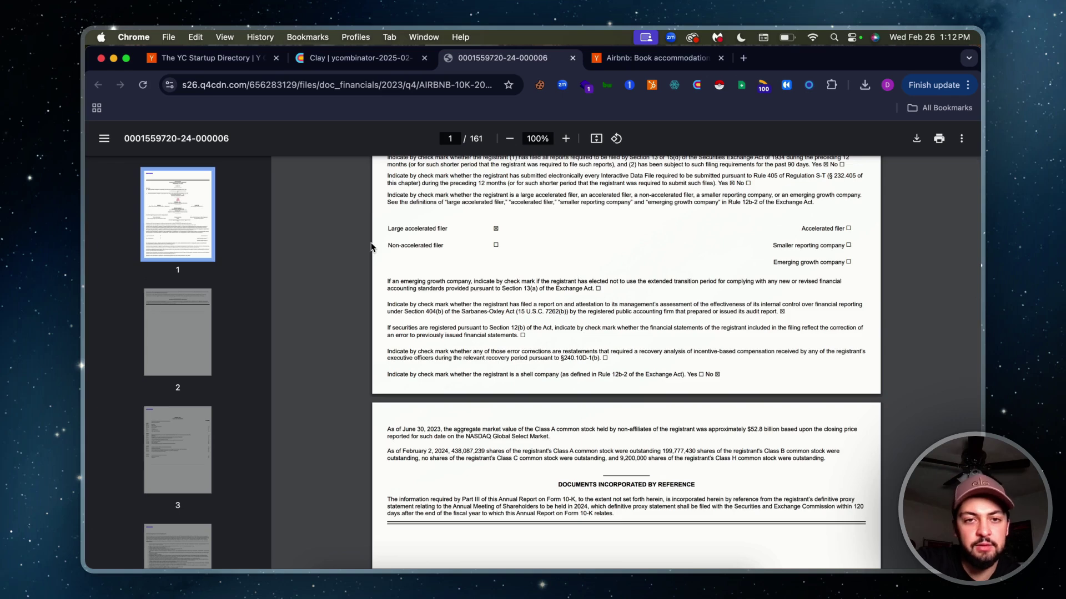
left_click(386, 63)
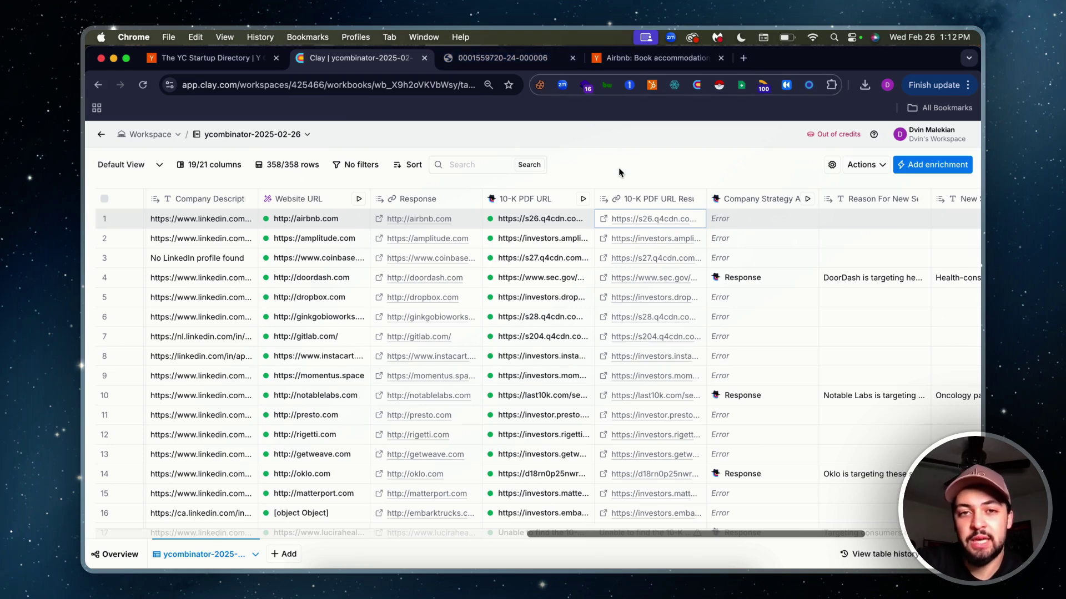
left_click(572, 58)
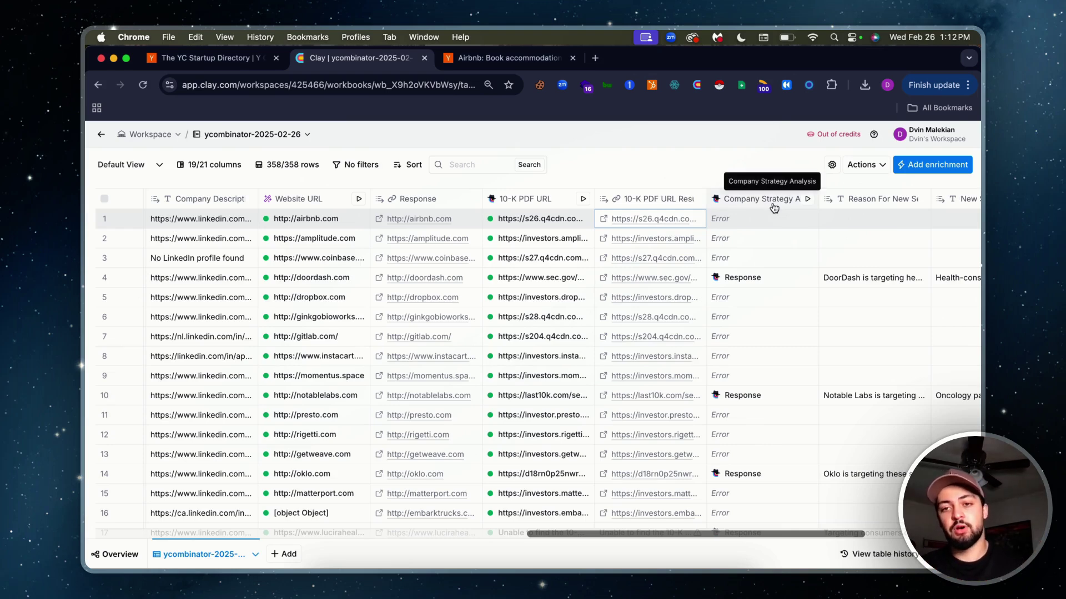
Read the Company Strategy Analysis column's Claygent mission through its list of focus points, and close the configuration without changes
left_click(744, 208)
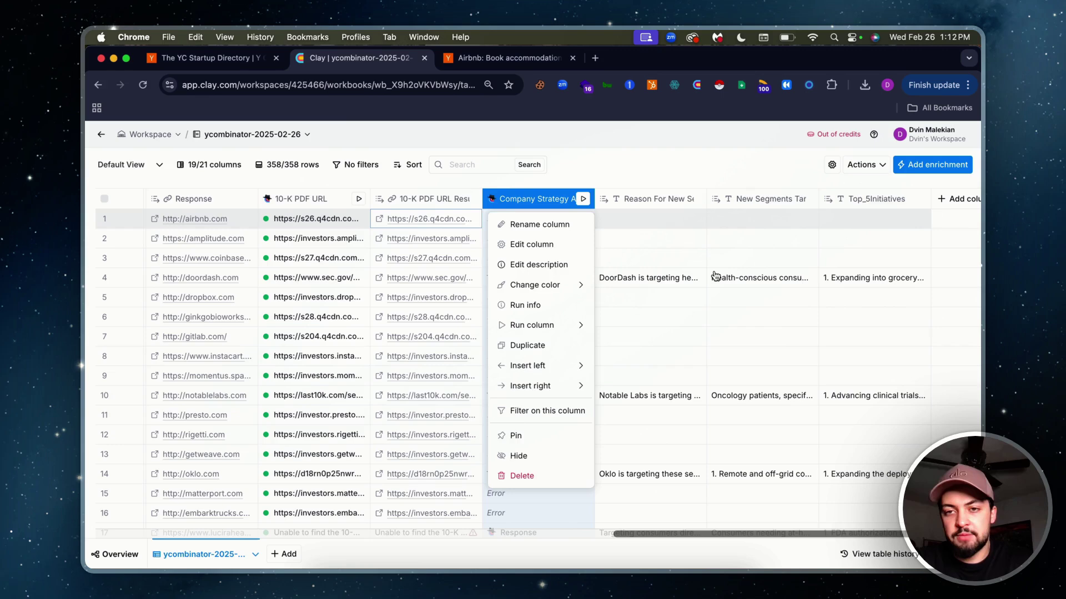
left_click(551, 250)
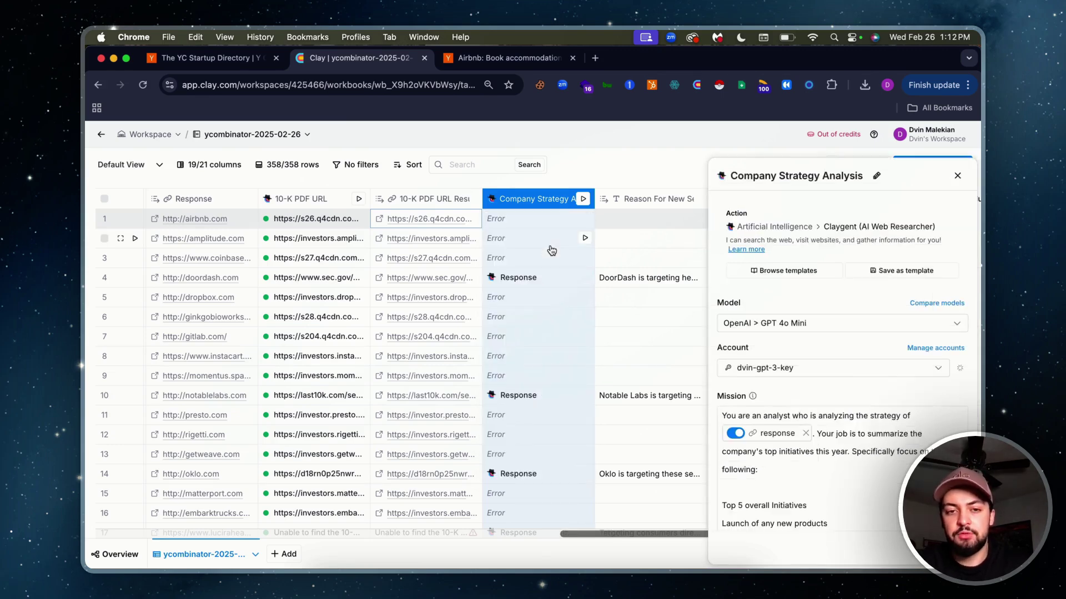
scroll(838, 447, "down", 2)
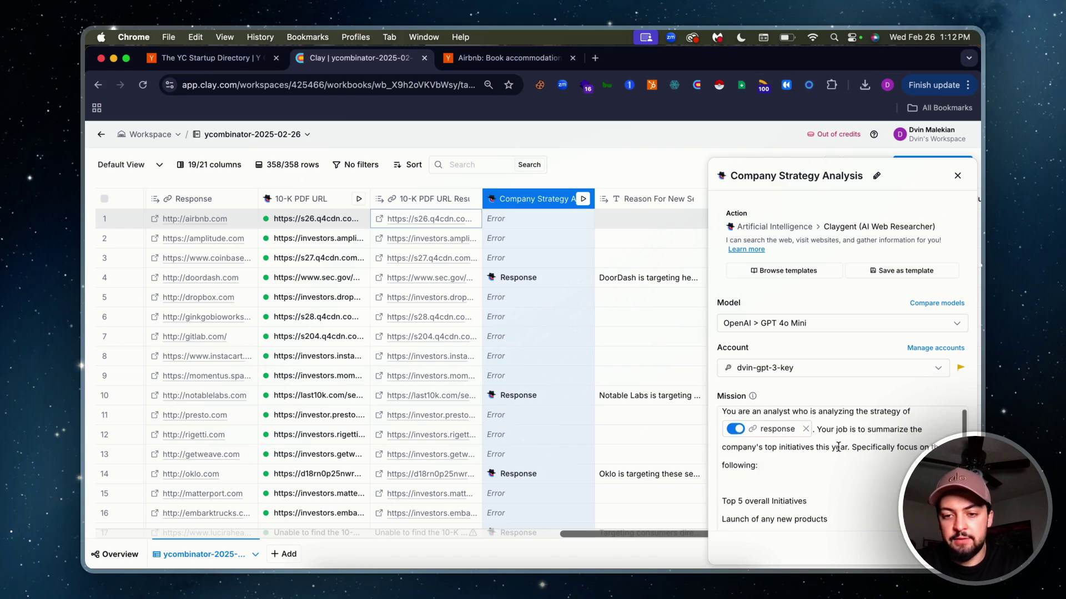
scroll(838, 447, "down", 2)
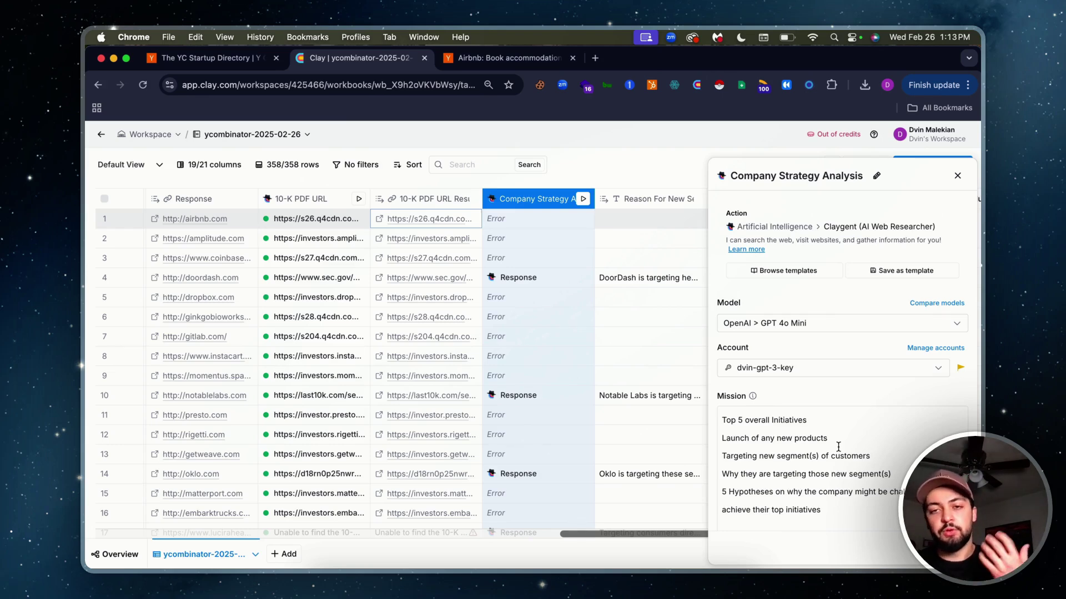
left_click(957, 176)
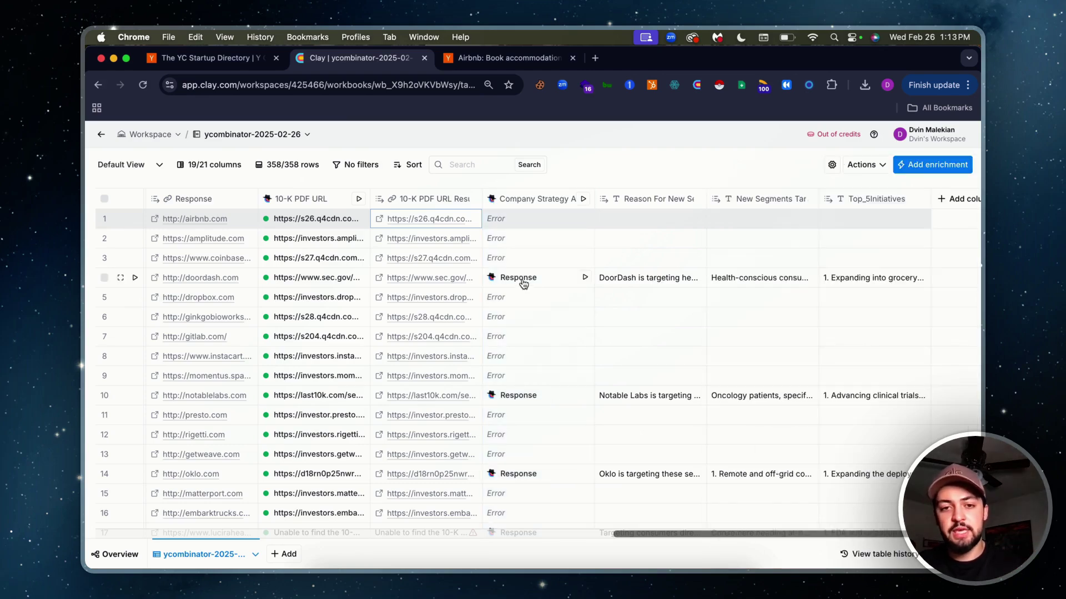
Read the DoorDash row's Company Strategy Analysis details, from new products to the reason for new segments, and close them
left_click(523, 284)
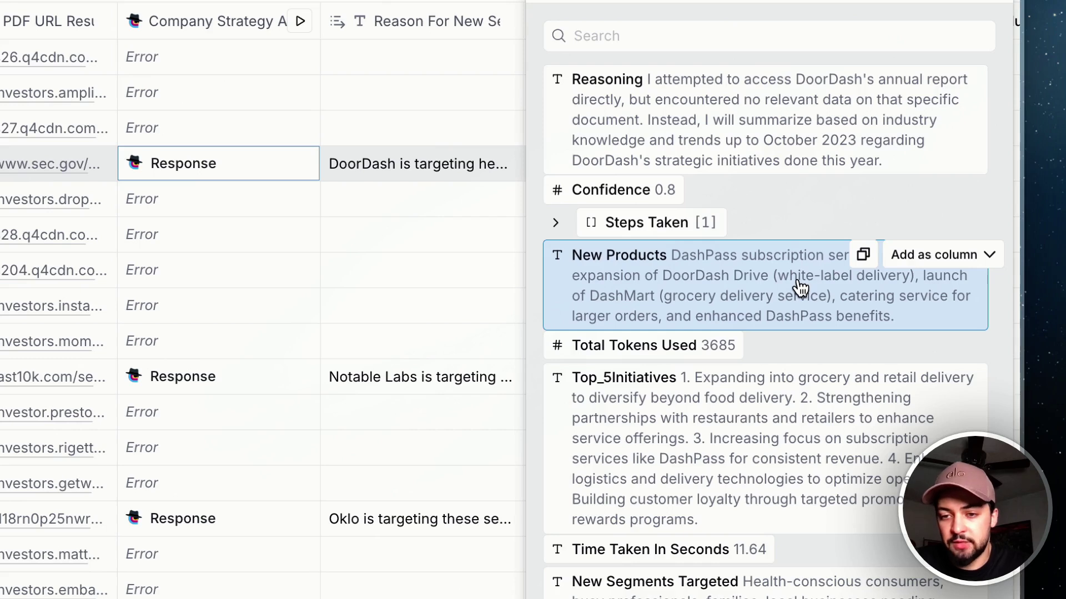
scroll(799, 288, "down", 3)
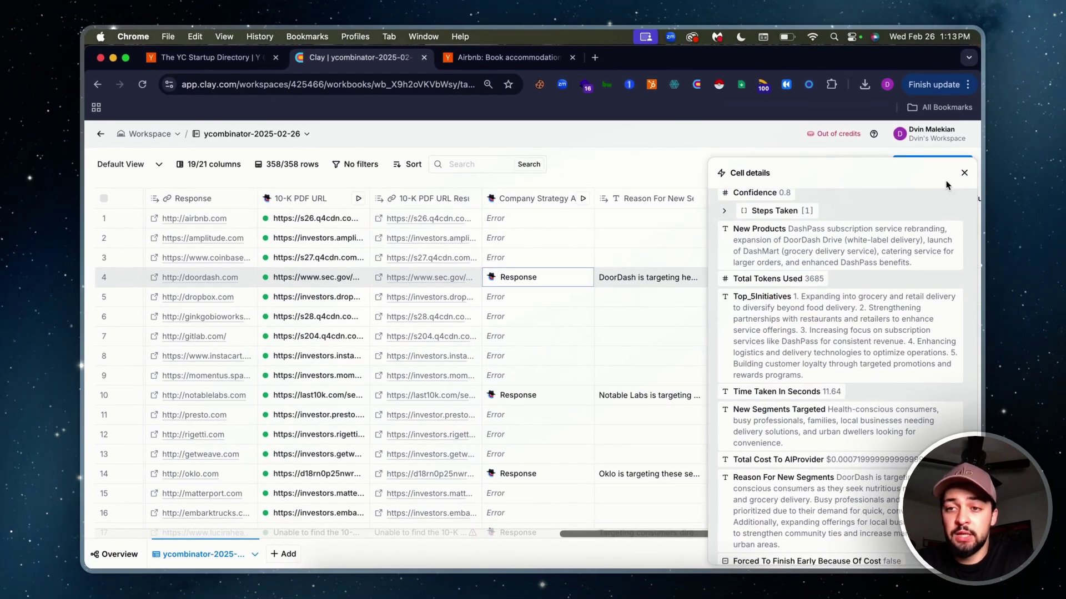
key("Escape")
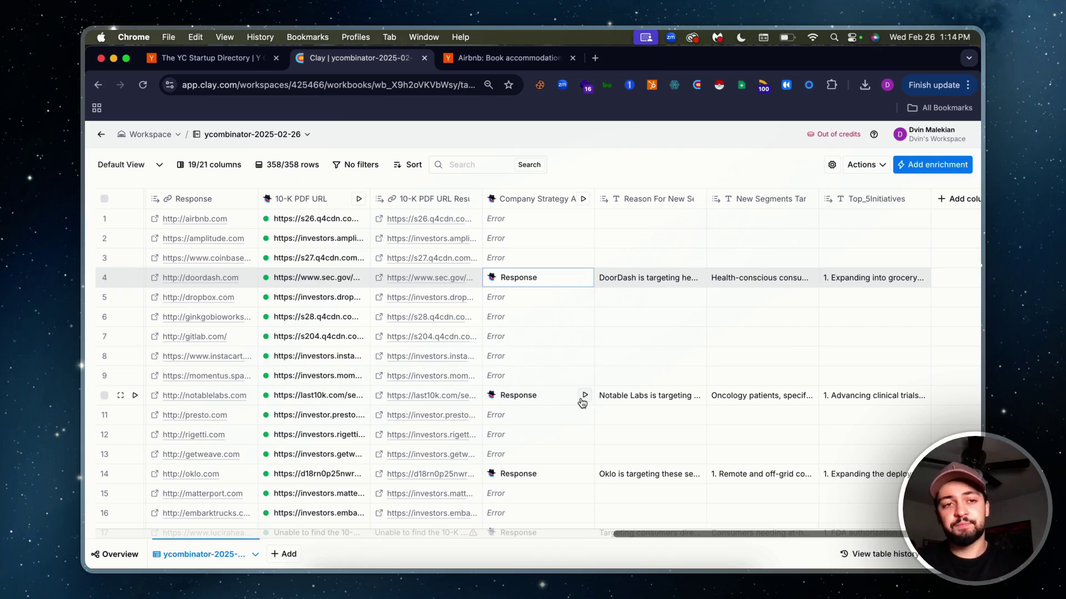
Look over the scraped company columns and the Company Description and Founder LinkedIn enrichments, ending back at the first column
scroll(582, 401, "left", 15)
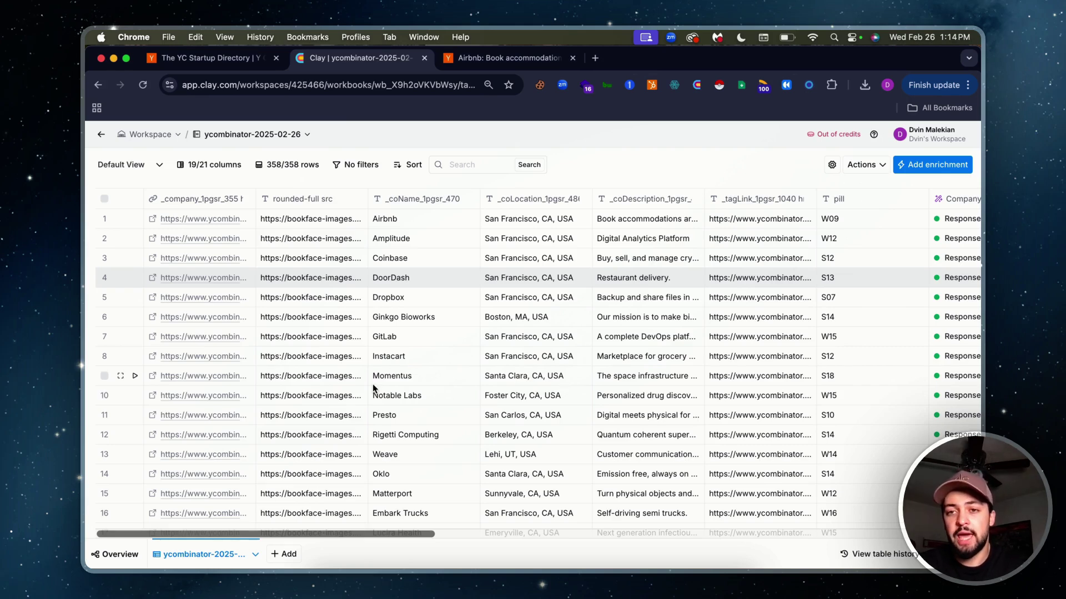
scroll(373, 388, "right", 6)
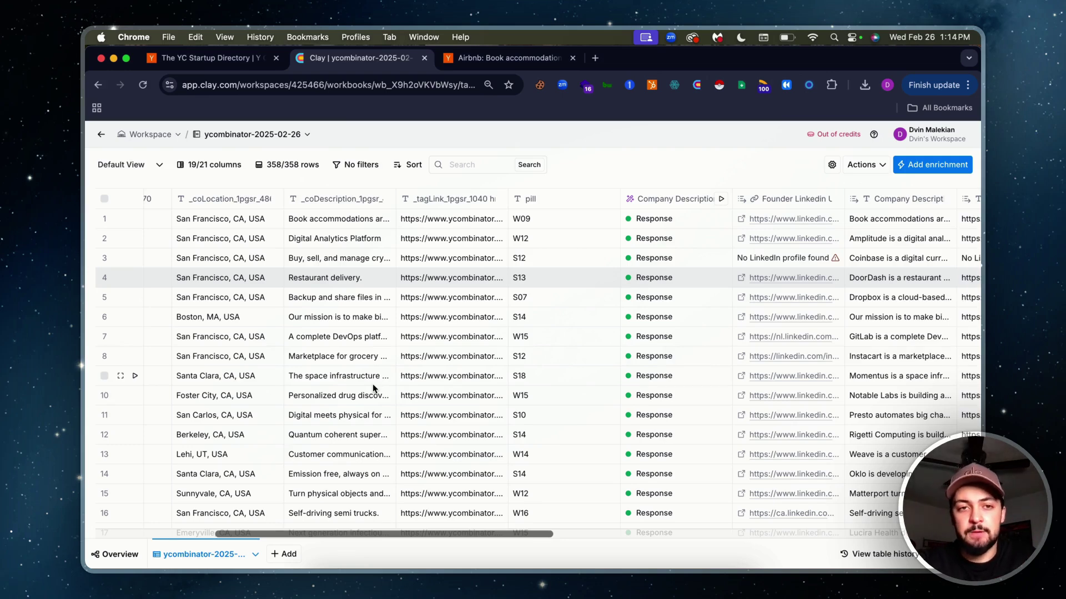
scroll(372, 388, "right", 1)
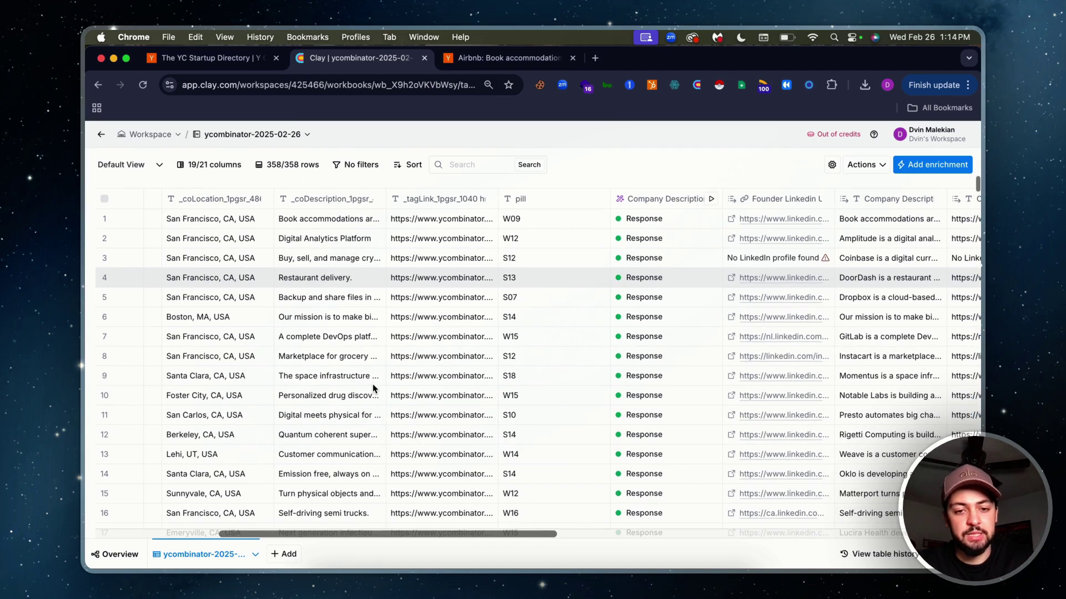
scroll(372, 384, "down", 1)
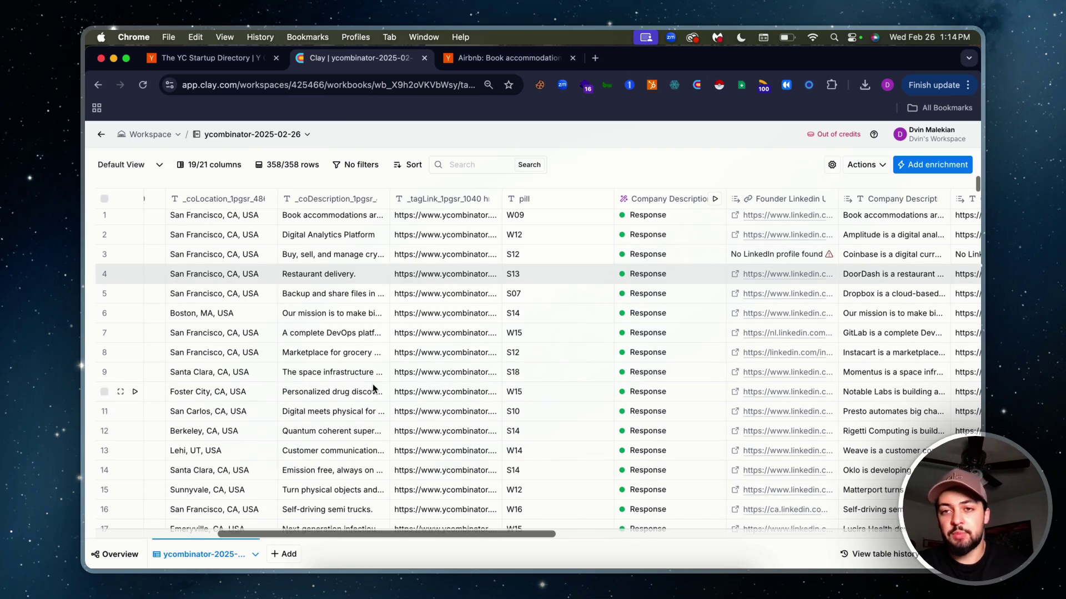
scroll(373, 388, "down", 1)
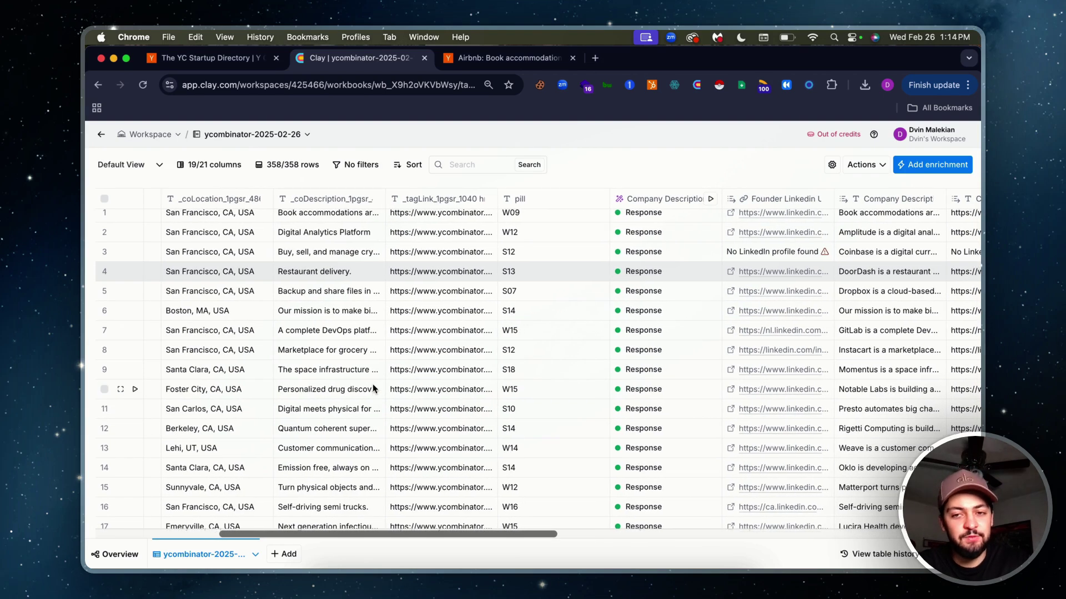
scroll(372, 389, "left", 10)
scroll(373, 389, "left", 2)
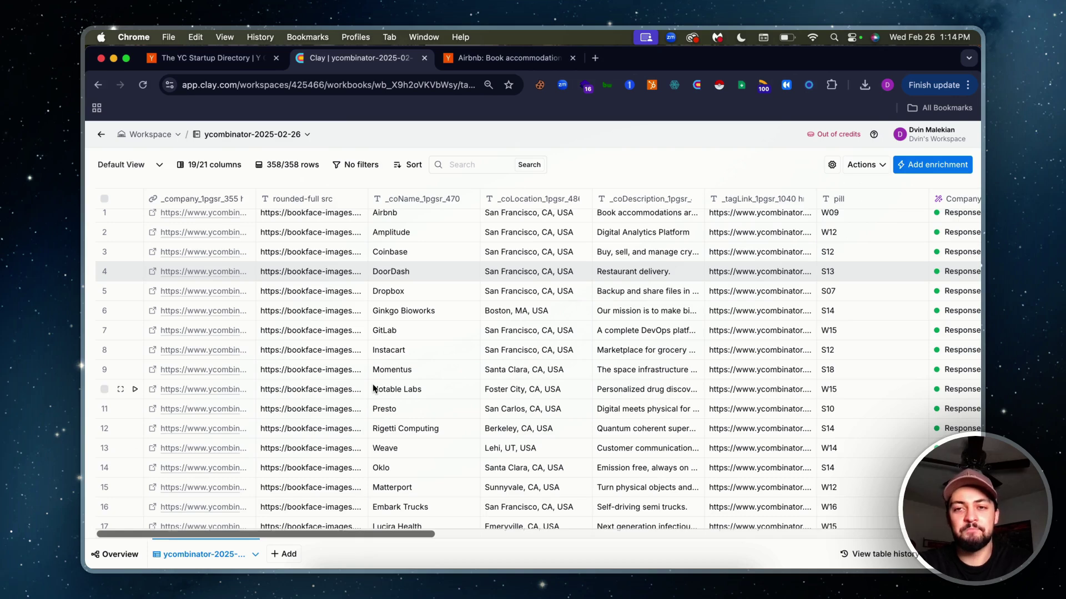